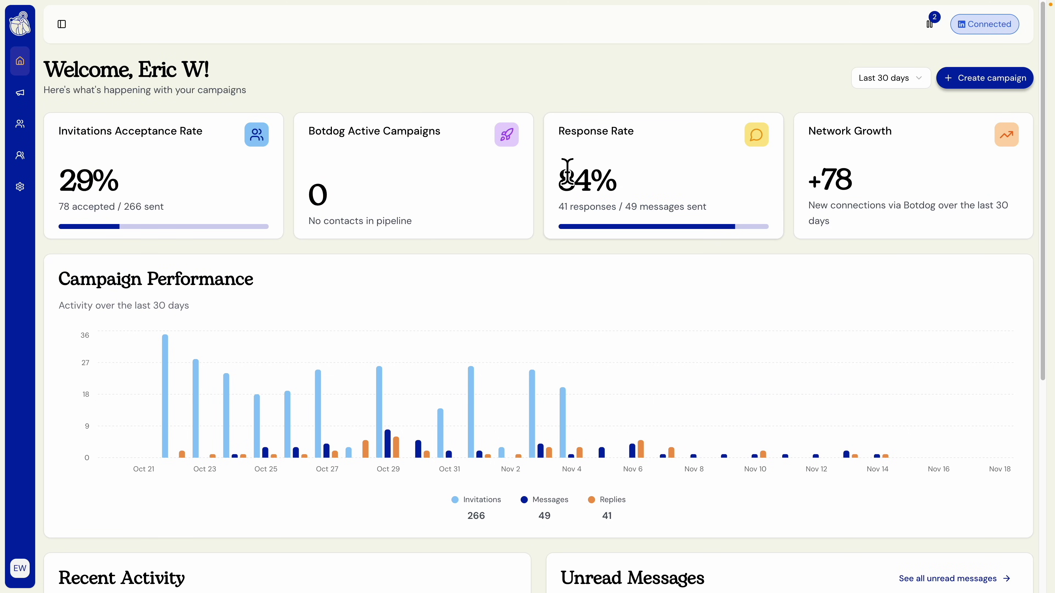
# Step: Create a campaign using the "Send an invitation + 2 messages" template and show its sequence in the advanced view
pyautogui.click(992, 79)
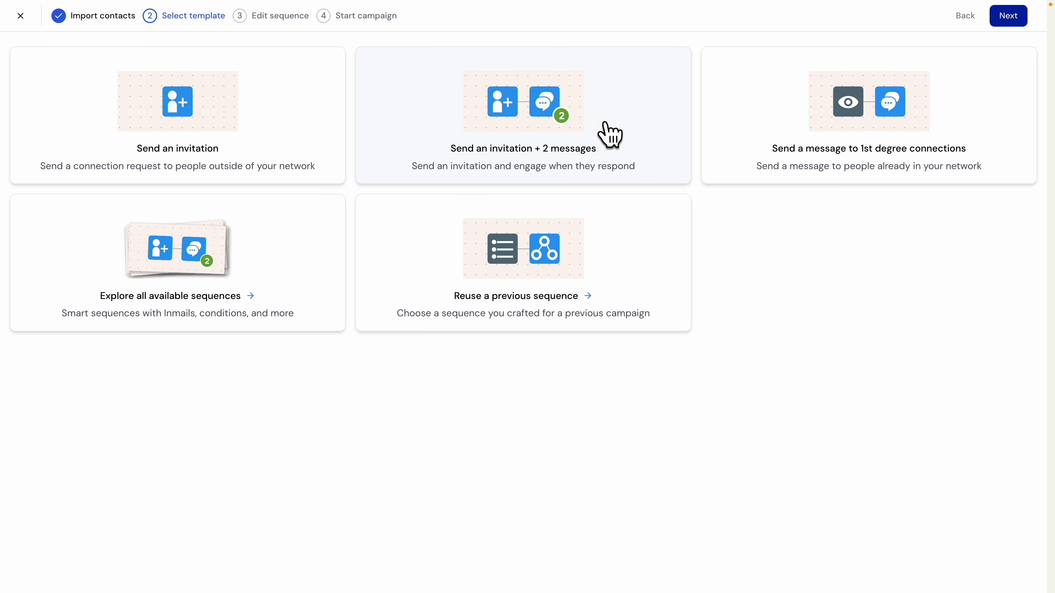
pyautogui.click(602, 137)
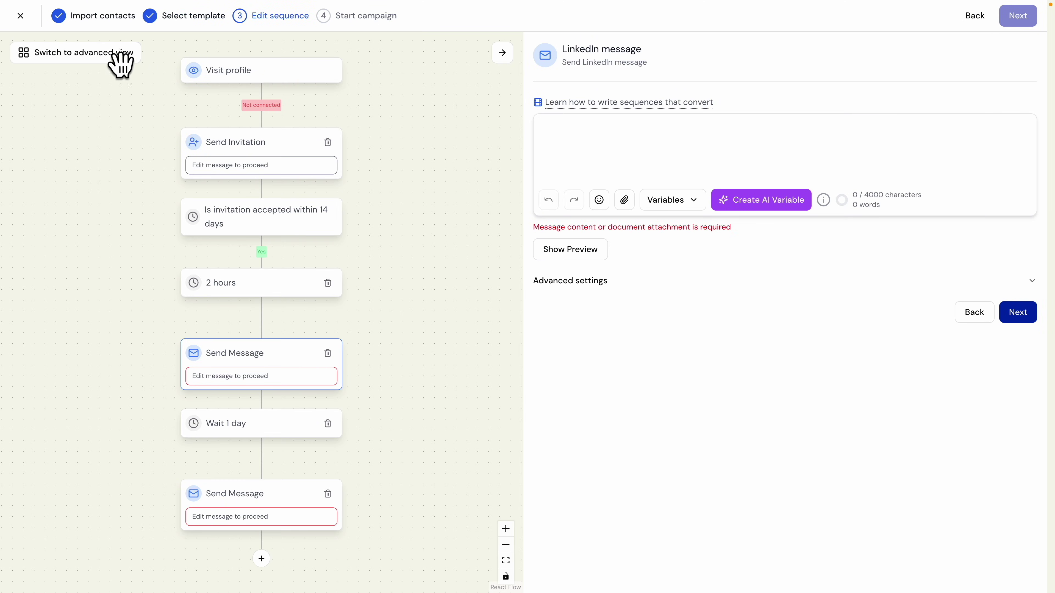
pyautogui.click(105, 53)
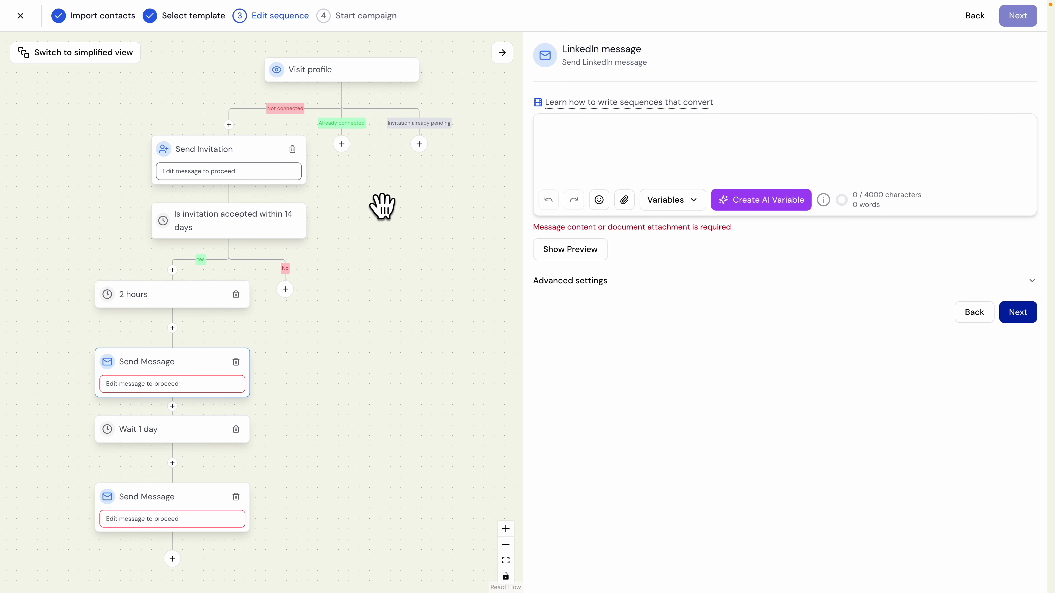
# Step: Insert an AI Review step before Send Invitation on the Not connected branch, continuing if the person matches the criteria
pyautogui.click(228, 125)
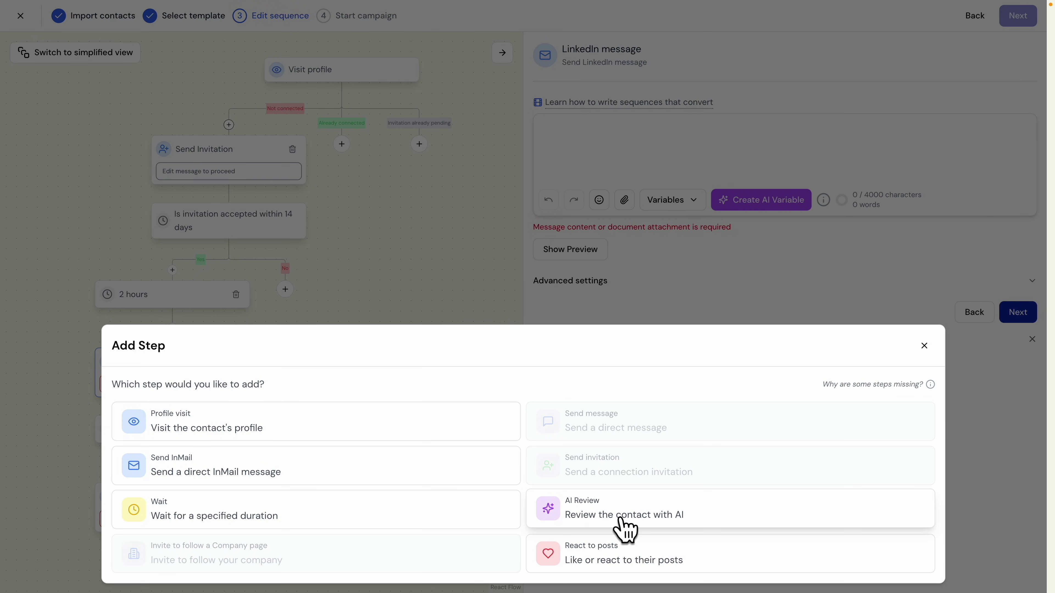
pyautogui.click(625, 527)
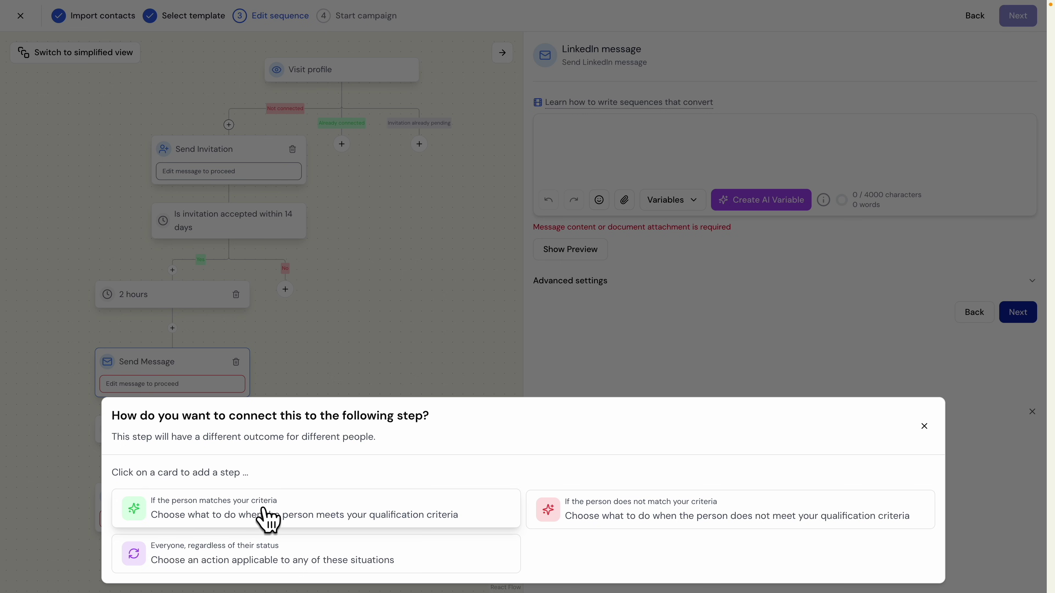
pyautogui.click(269, 516)
pyautogui.moveTo(338, 119); pyautogui.dragTo(376, 196)
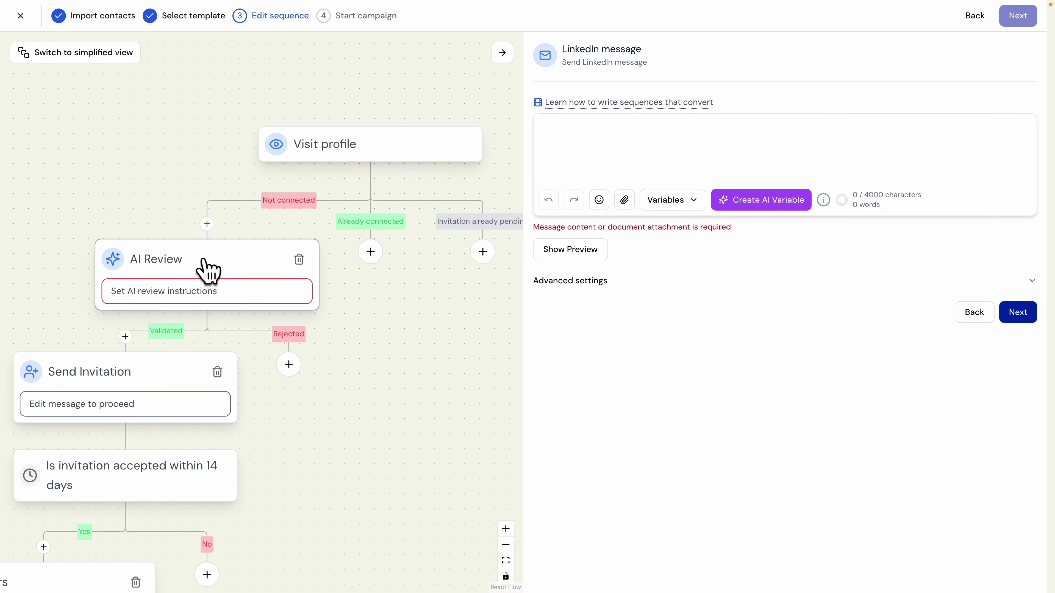
# Step: Set the AI Review instructions to "Person is currently hiring" and "Person is currently a CTO at a startup"
pyautogui.click(182, 262)
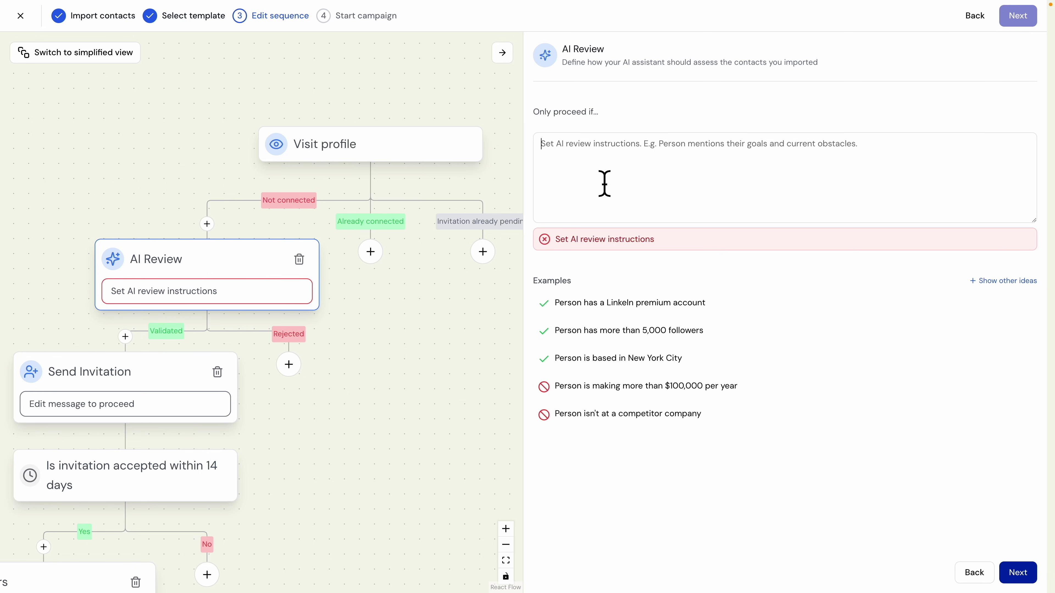
pyautogui.write('Person is currently a CTO at a startup')
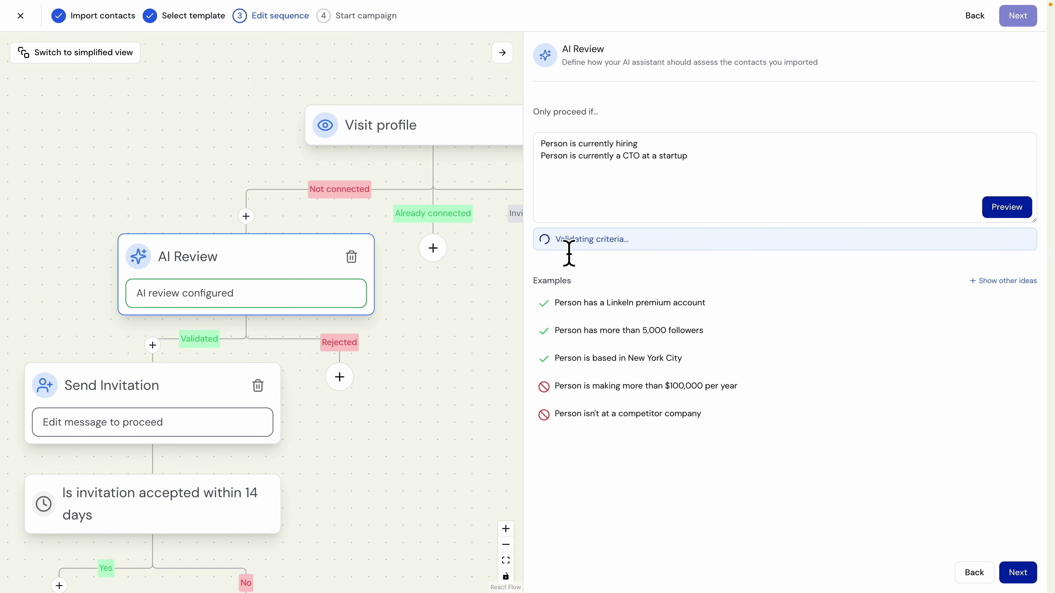
pyautogui.scroll(-5, 341, 160)
pyautogui.scroll(5, 346, 160)
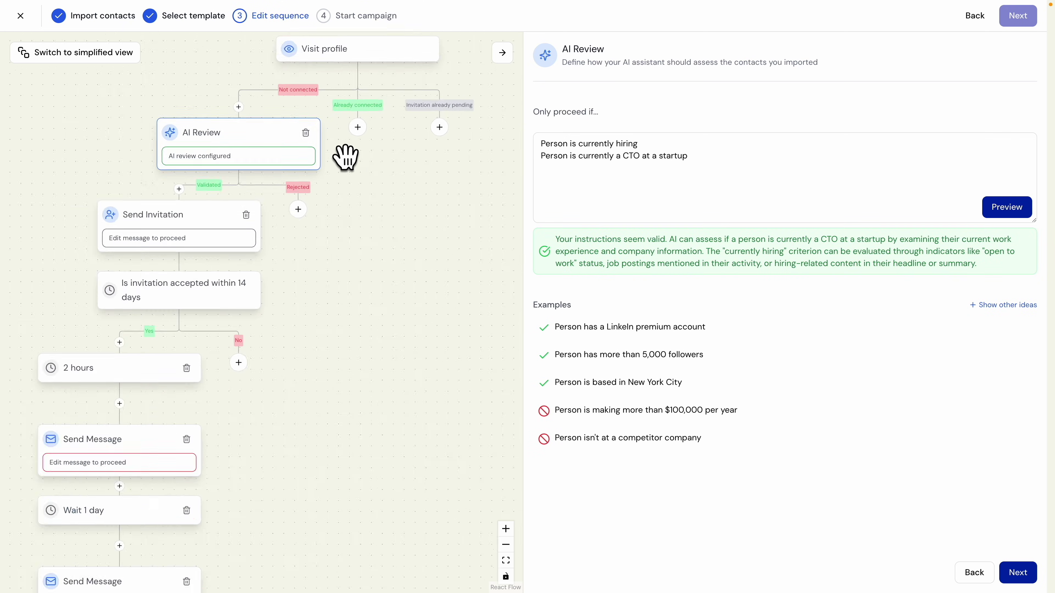
# Step: Test the review criteria on sample contacts and examine the contact data of the approved contact, including work experience
pyautogui.click(1004, 212)
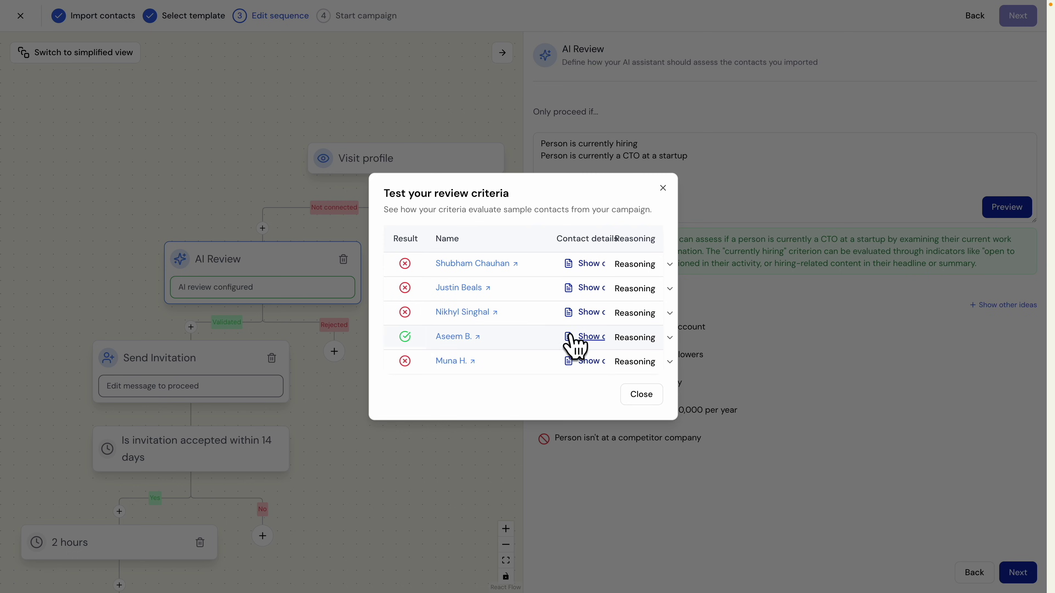
pyautogui.click(586, 337)
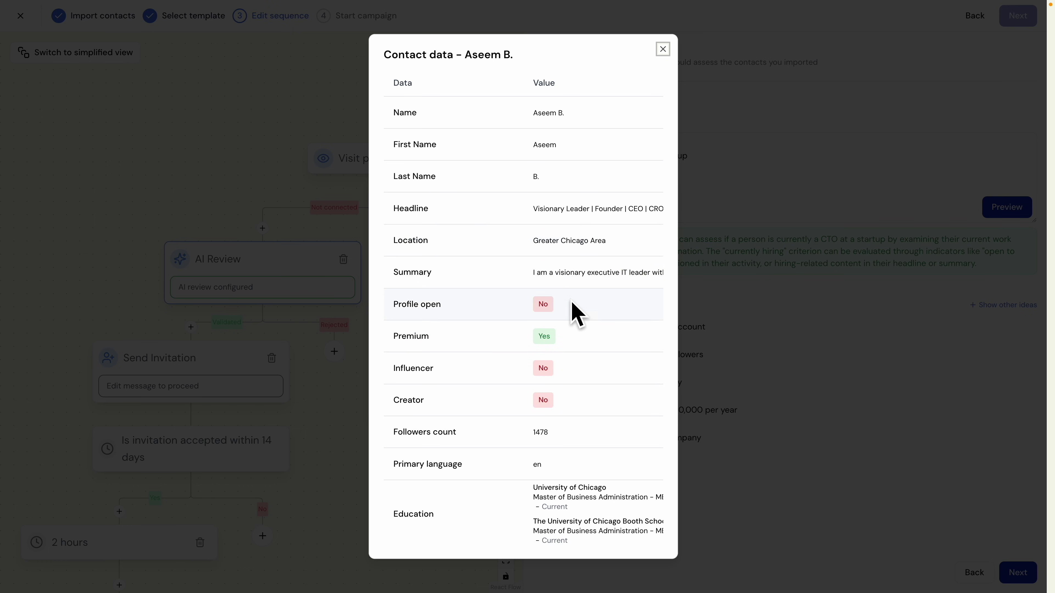
pyautogui.scroll(-5, 570, 324)
pyautogui.scroll(-2, 569, 329)
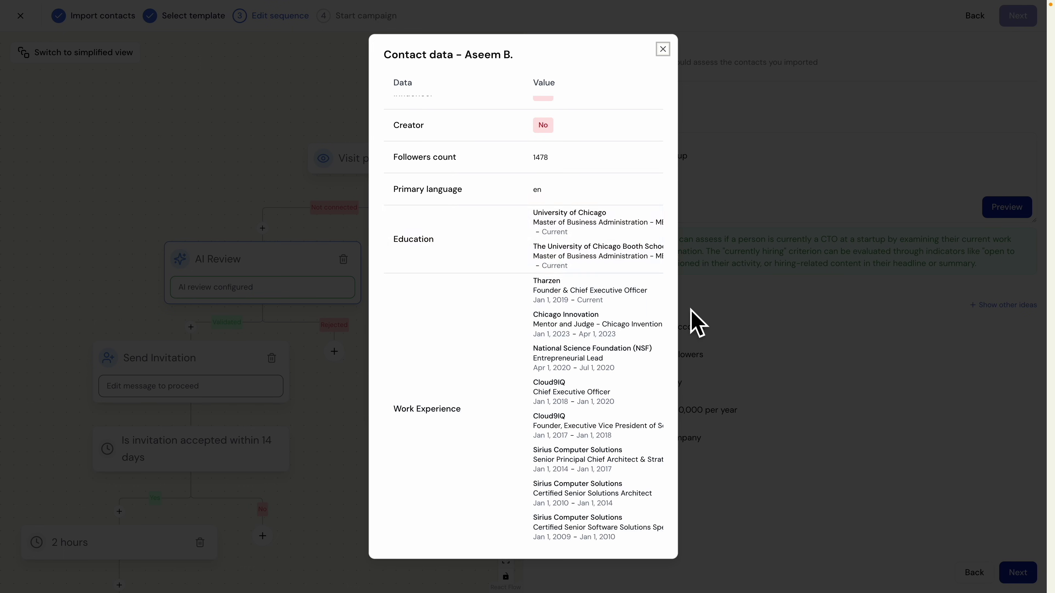
pyautogui.scroll(5, 608, 323)
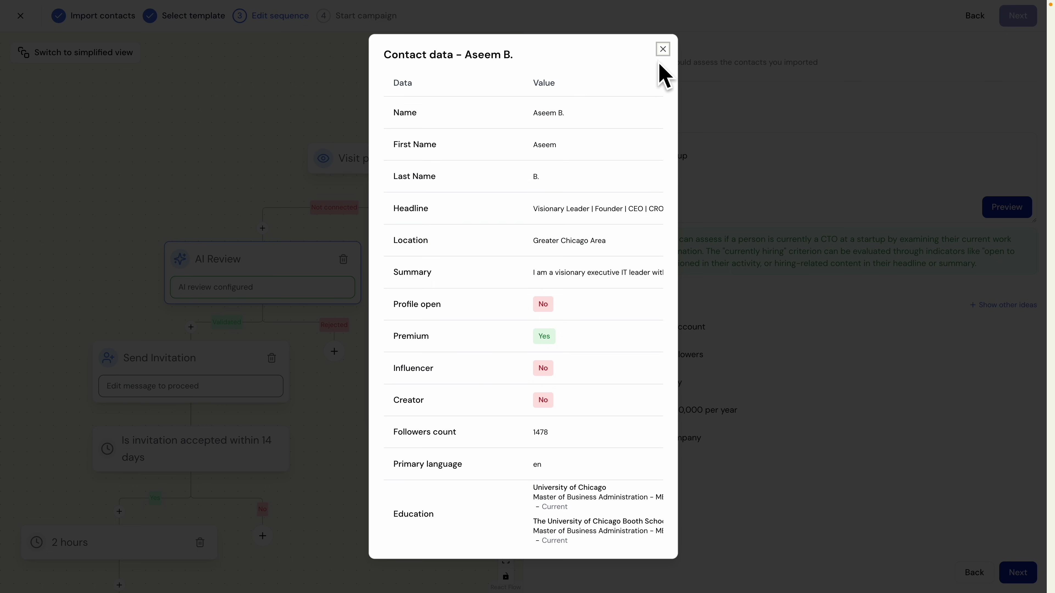
pyautogui.click(663, 50)
pyautogui.click(706, 199)
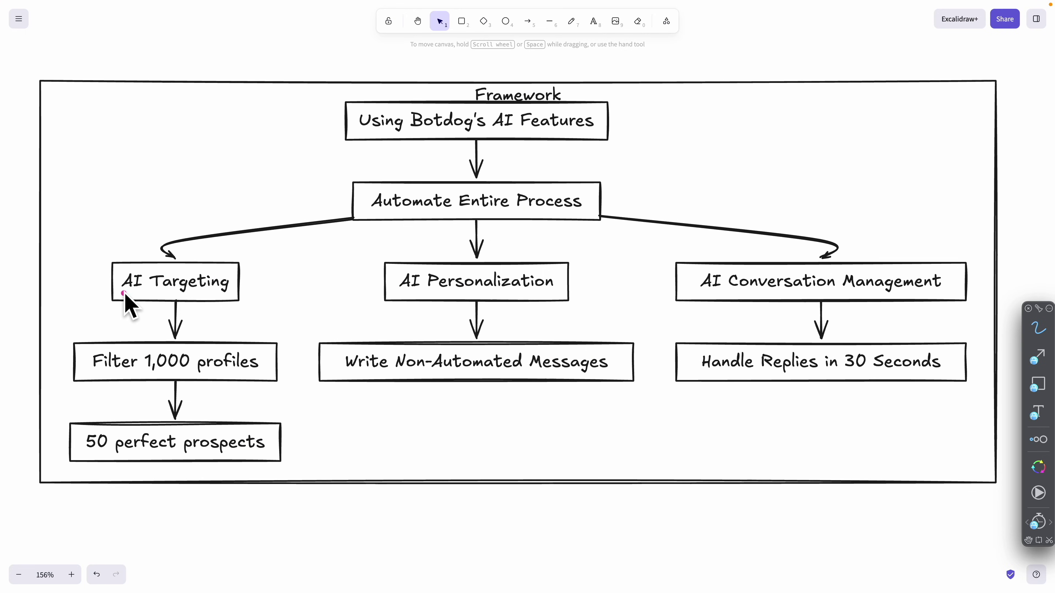
pyautogui.moveTo(124, 294); pyautogui.dragTo(239, 294)
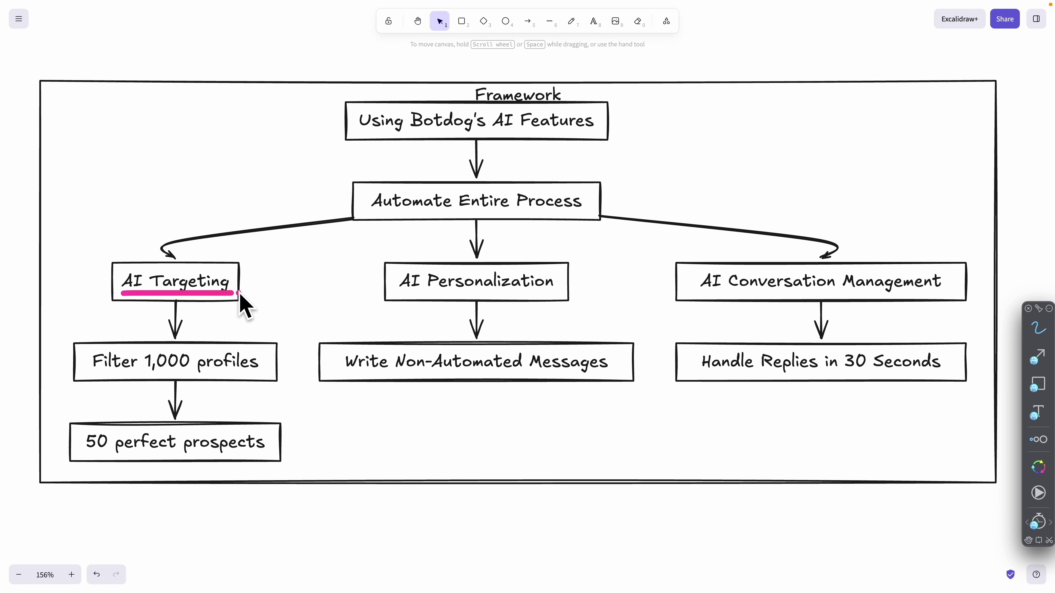
pyautogui.moveTo(90, 375); pyautogui.dragTo(310, 377)
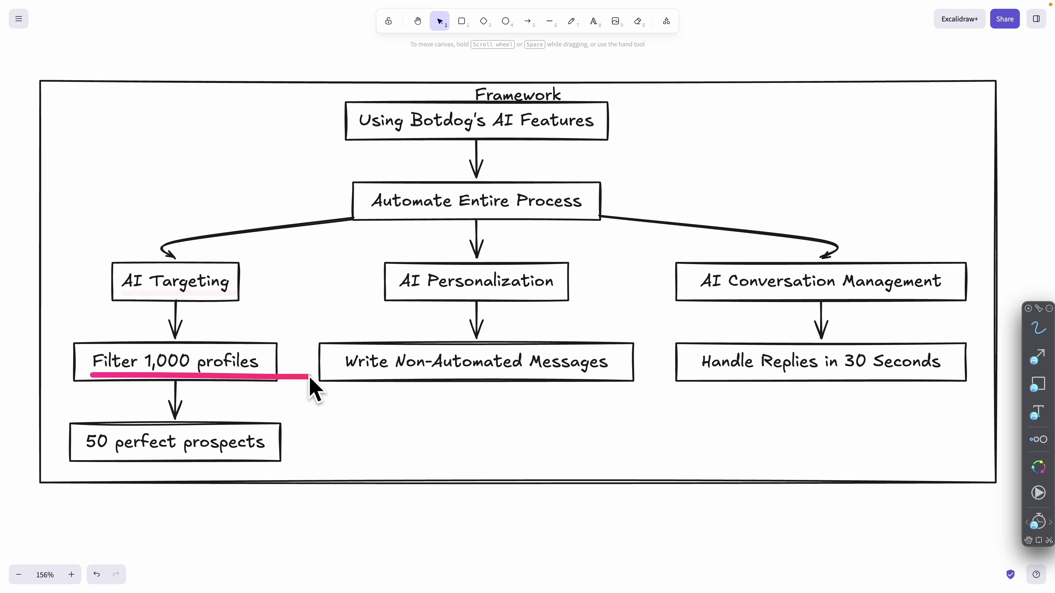
pyautogui.moveTo(89, 457); pyautogui.dragTo(304, 463)
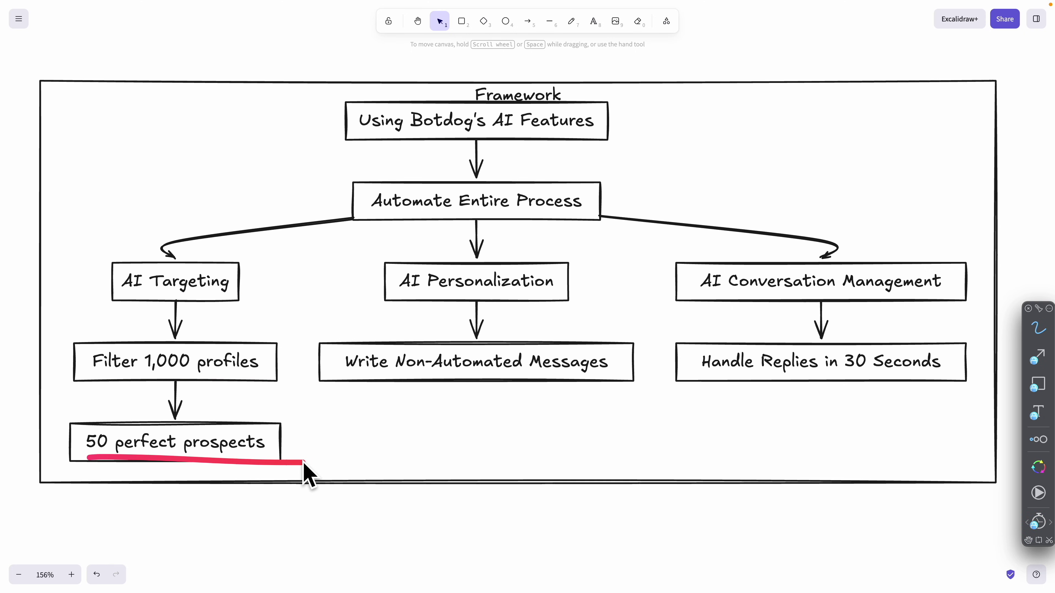
pyautogui.moveTo(98, 230)
pyautogui.mouseDown()
pyautogui.moveTo(81, 469)
pyautogui.moveTo(270, 270)
pyautogui.moveTo(113, 240)
pyautogui.mouseUp()
pyautogui.moveTo(327, 235)
pyautogui.mouseDown()
pyautogui.moveTo(672, 399)
pyautogui.moveTo(432, 238)
pyautogui.moveTo(329, 240)
pyautogui.mouseUp()
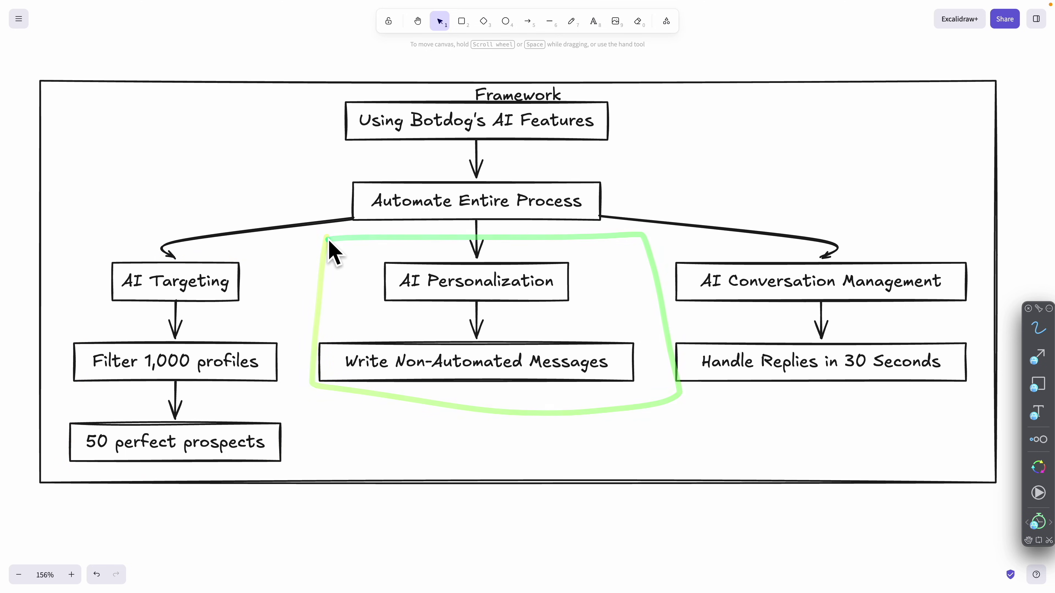
pyautogui.moveTo(314, 241)
pyautogui.mouseDown()
pyautogui.moveTo(303, 409)
pyautogui.moveTo(661, 365)
pyautogui.moveTo(288, 255)
pyautogui.mouseUp()
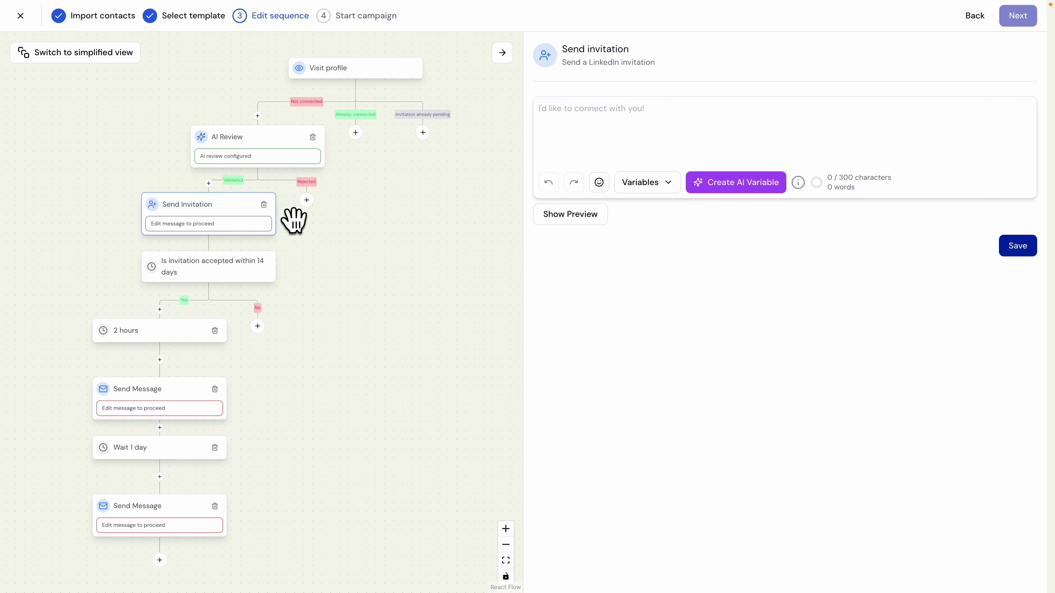
# Step: Replace the Send Invitation note with one using {{firstName}}, {{hiring_role}}, {{currentCompany}} and {{company_stage}}, offering AI automation for eng teams and a quick chat about hiring
pyautogui.scroll(3, 294, 220)
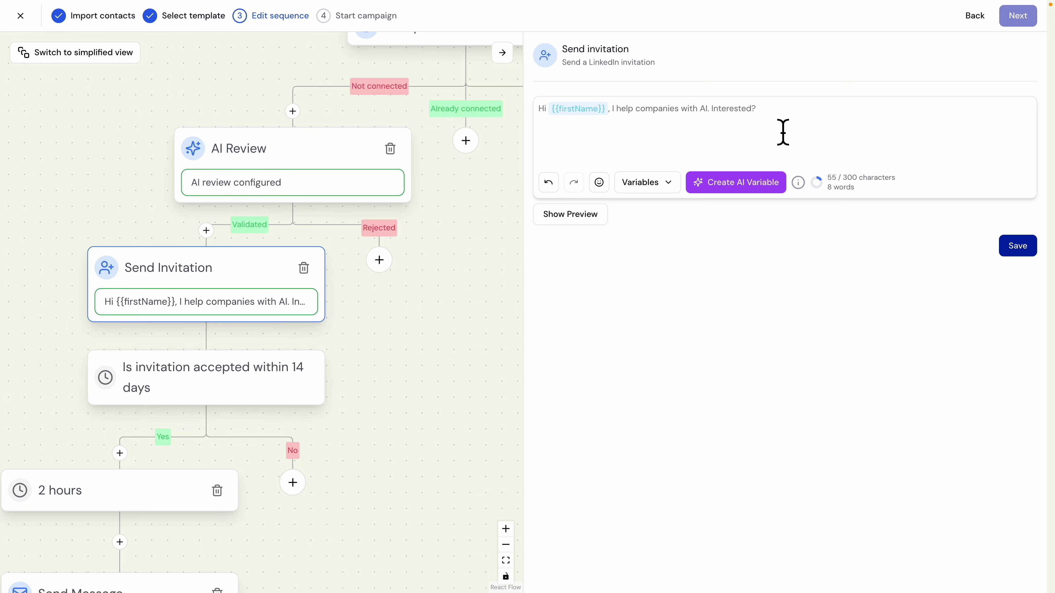
pyautogui.hotkey('ctrl', 'a')
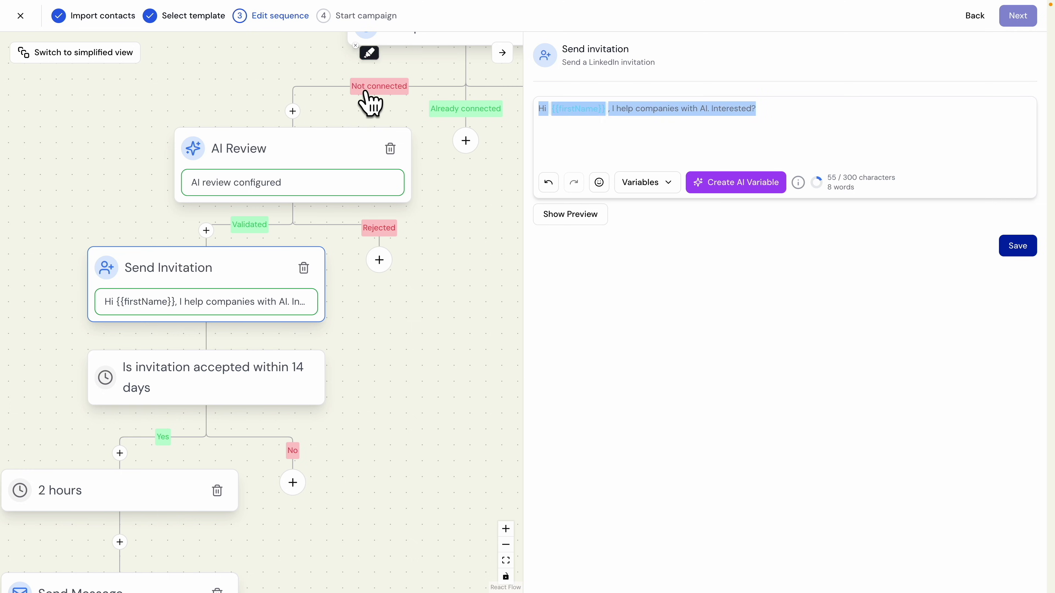
pyautogui.click(590, 151)
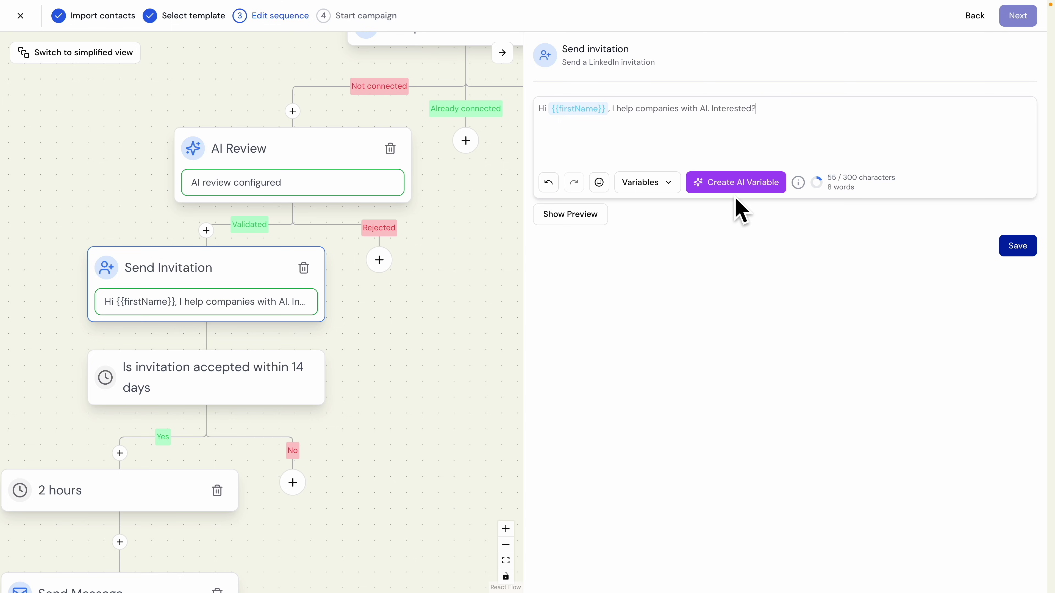
pyautogui.hotkey('ctrl', 'a')
pyautogui.write("Hi {{firstName}}, Saw you're hiring for {{hiring_role}} at {{currentCompany}}. I help {{company_stage}} CTOs scale their eng teams with AI automation—cut onboarding time 40% at similar companies. Worth a quick chat about your hiring roadmap?")
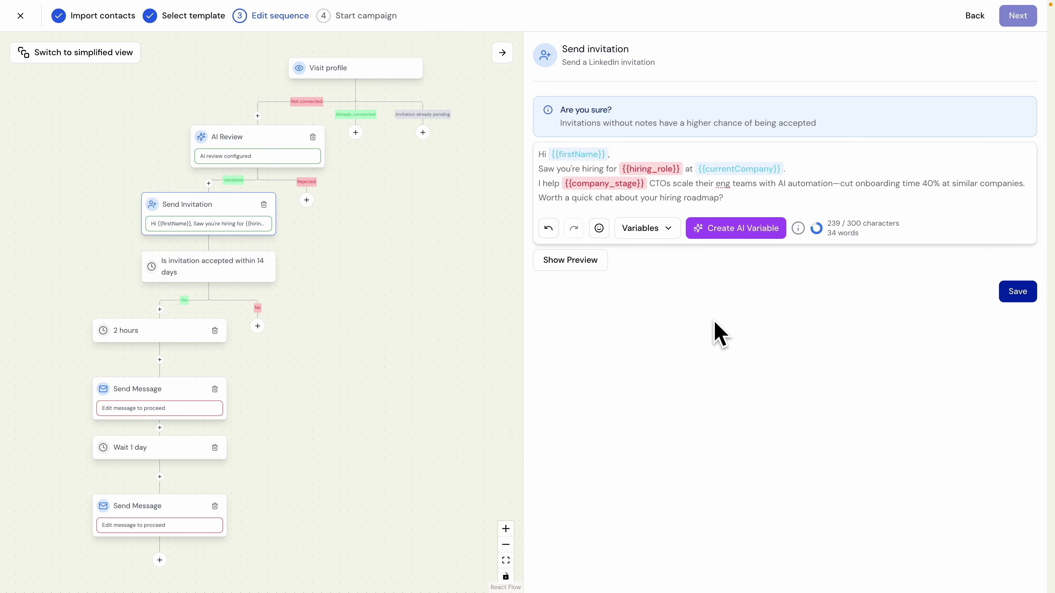
# Step: Set up an AI variable named hiring_role whose prompt extracts the recruited job title in under 5 words, returning "engineering talent" if unclear
pyautogui.hotkey('ctrl', '+')
pyautogui.hotkey('ctrl', '+')
pyautogui.hotkey('ctrl', '+')
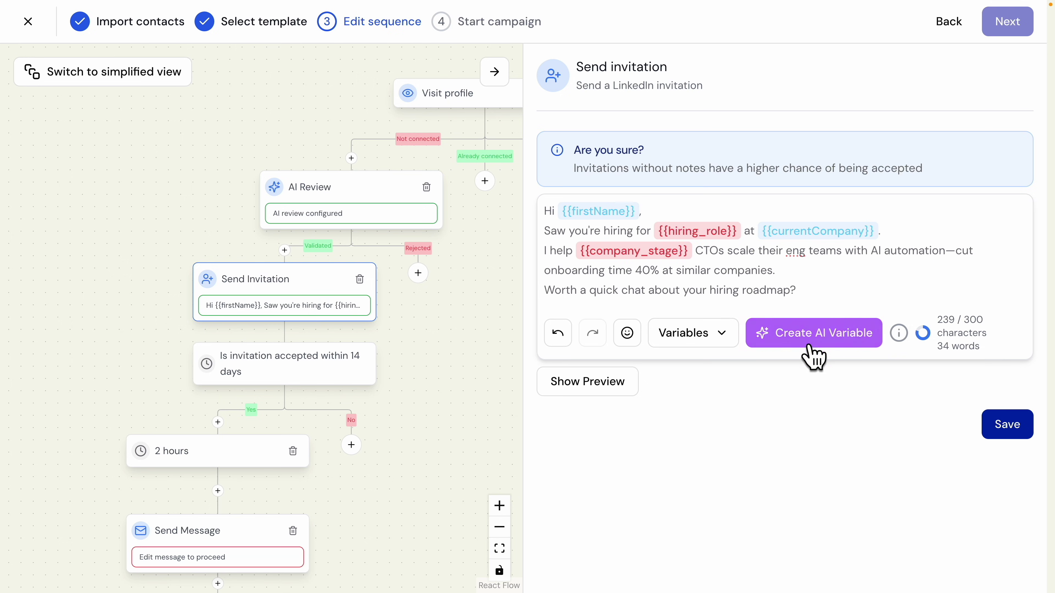
pyautogui.click(839, 339)
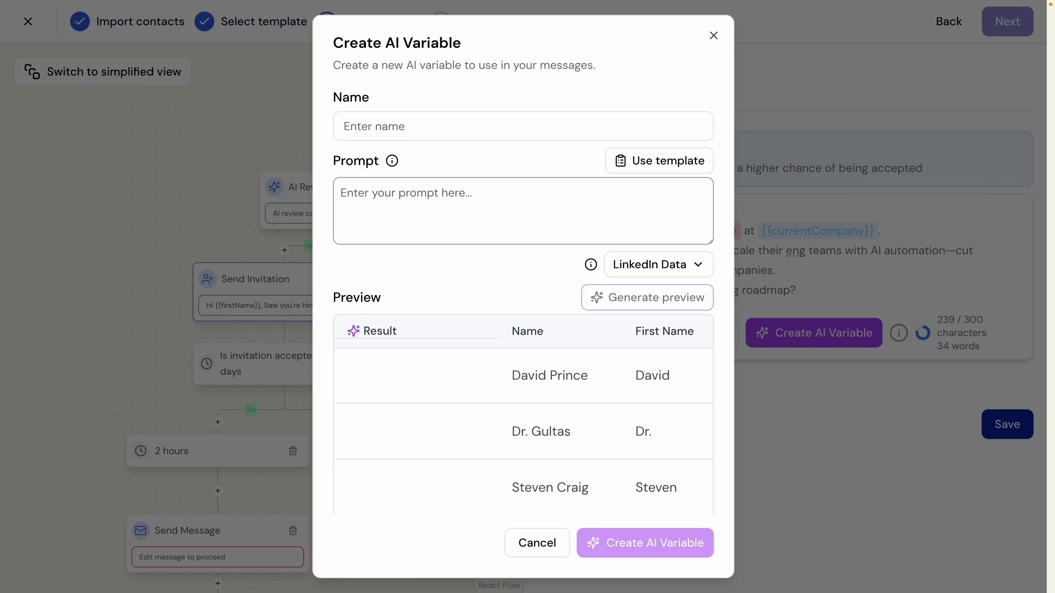
pyautogui.press('Escape')
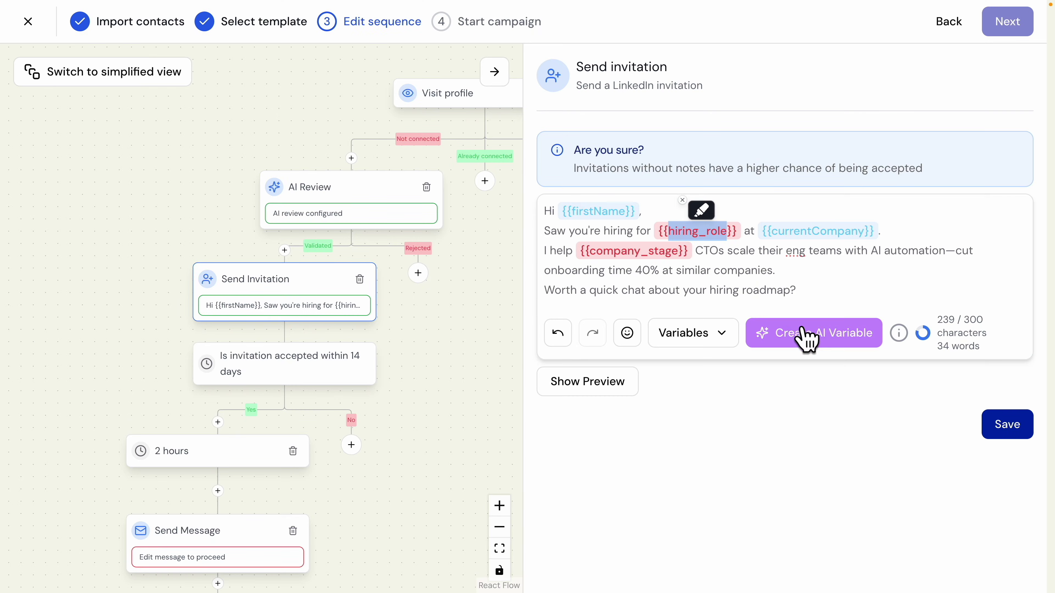
pyautogui.click(803, 337)
pyautogui.click(430, 132)
pyautogui.write('hiring_role')
pyautogui.click(472, 214)
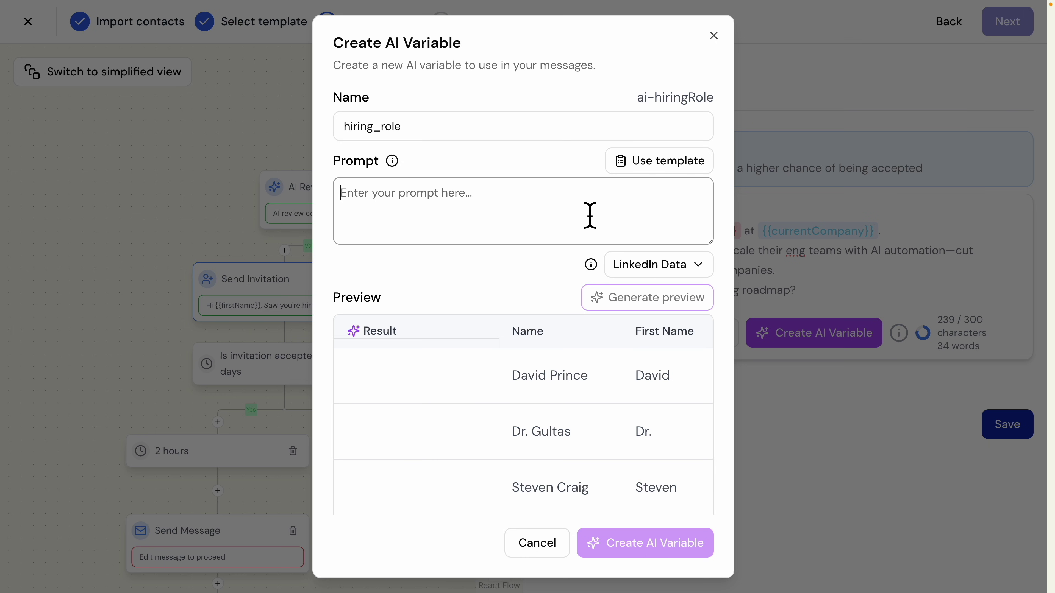
pyautogui.write('Look at the person\'s LinkedIn activity, current company, and summary. If they mention hiring or you can infer what role they\'re recruiting for, extract the job title (e.g., "Senior Backend Engineer", "AI/ML Lead", "Engineering Manager"). If unclear, return "engineering talent". Keep it under 5 words.')
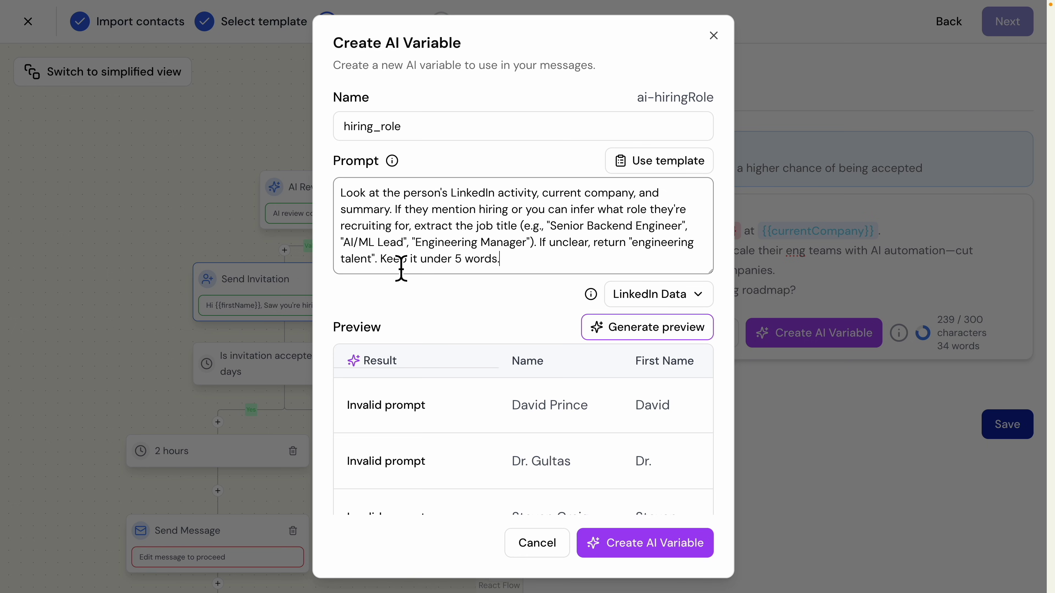
# Step: Append the {{linkedinSummary}} and {{linkedinWorkExperience}} data as separate paragraphs to the prompt and create the AI variable
pyautogui.scroll(-3, 547, 269)
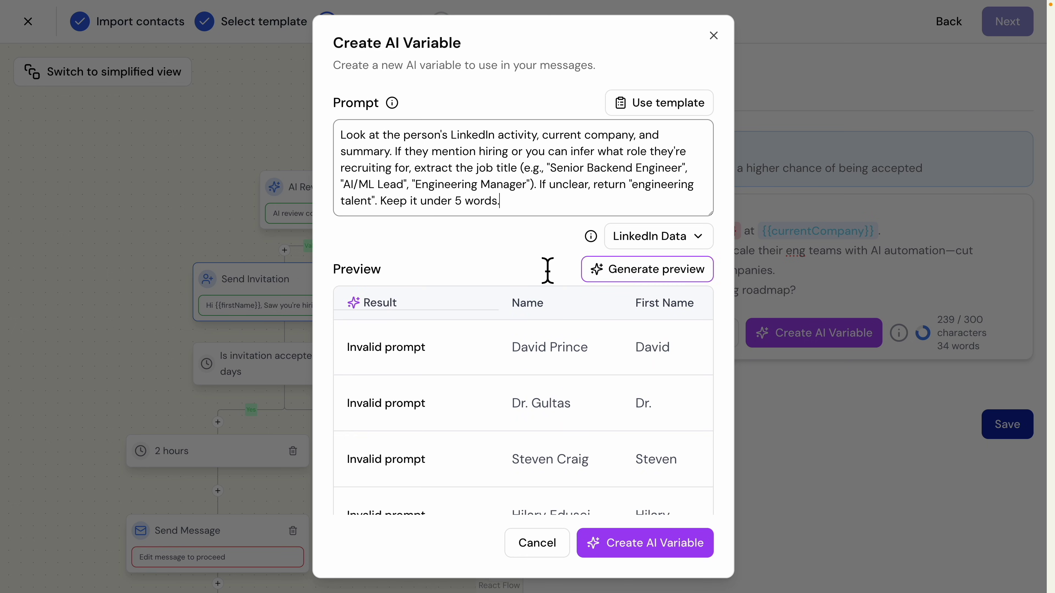
pyautogui.scroll(3, 617, 232)
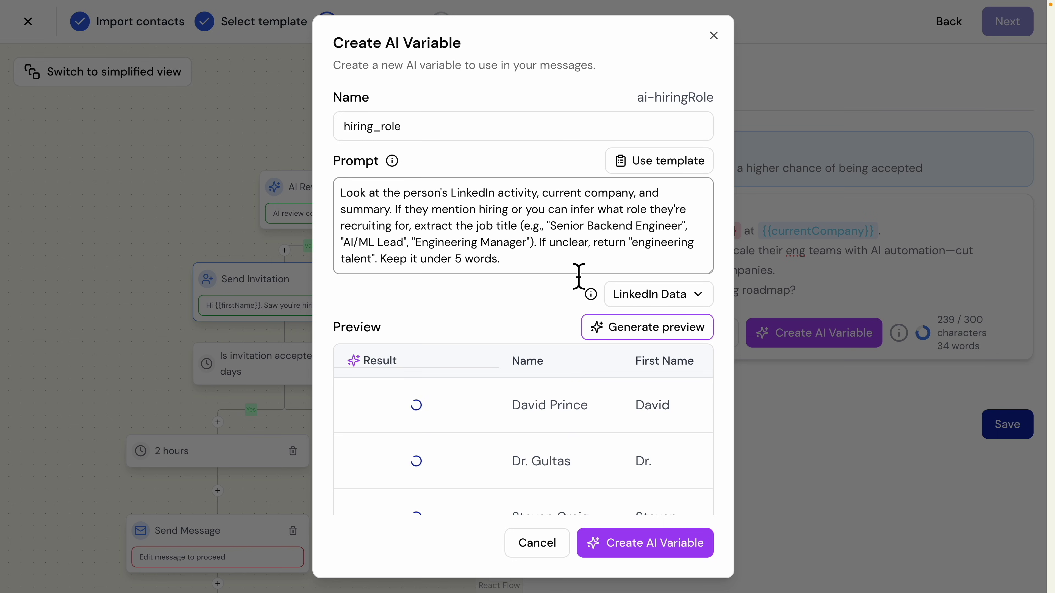
pyautogui.write('Here is the linkedin Summary ```{{linkedinSummary}}```  And here is the linkedin work experience: ```{{linkedinWorkExperience}}```')
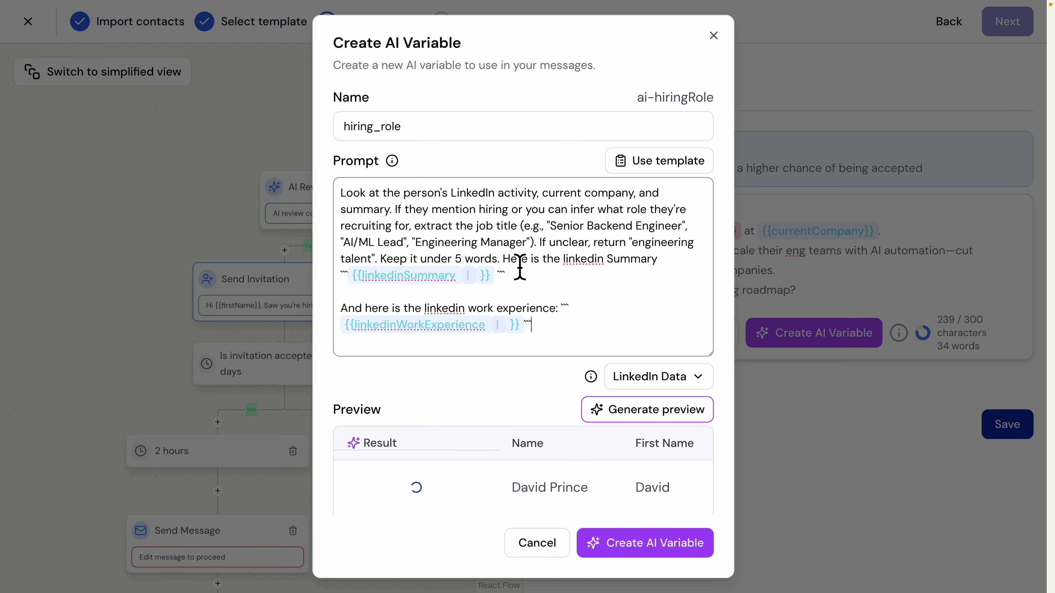
pyautogui.press('Return')
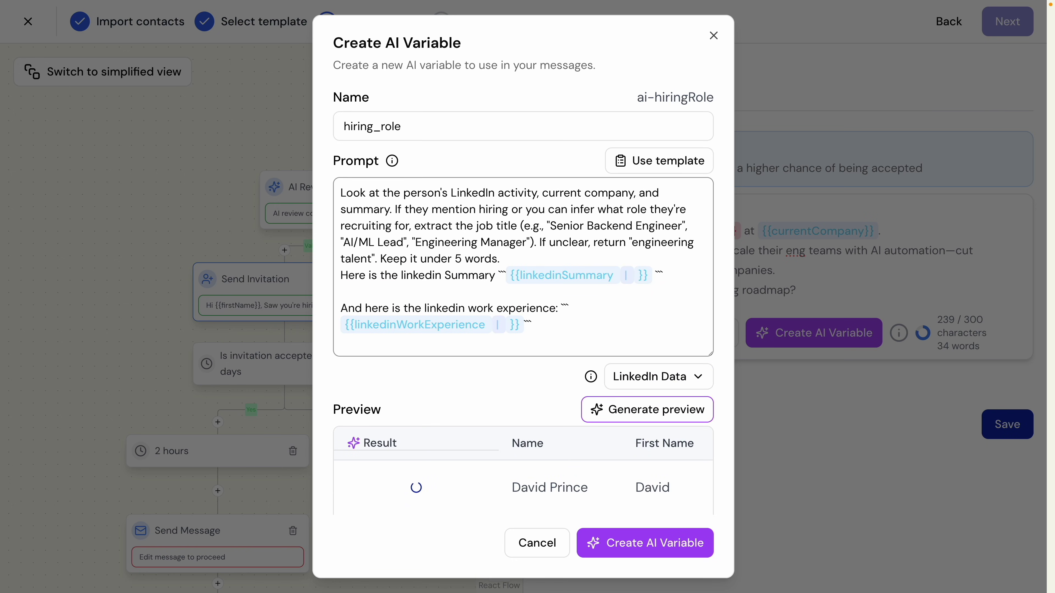
pyautogui.press('Return')
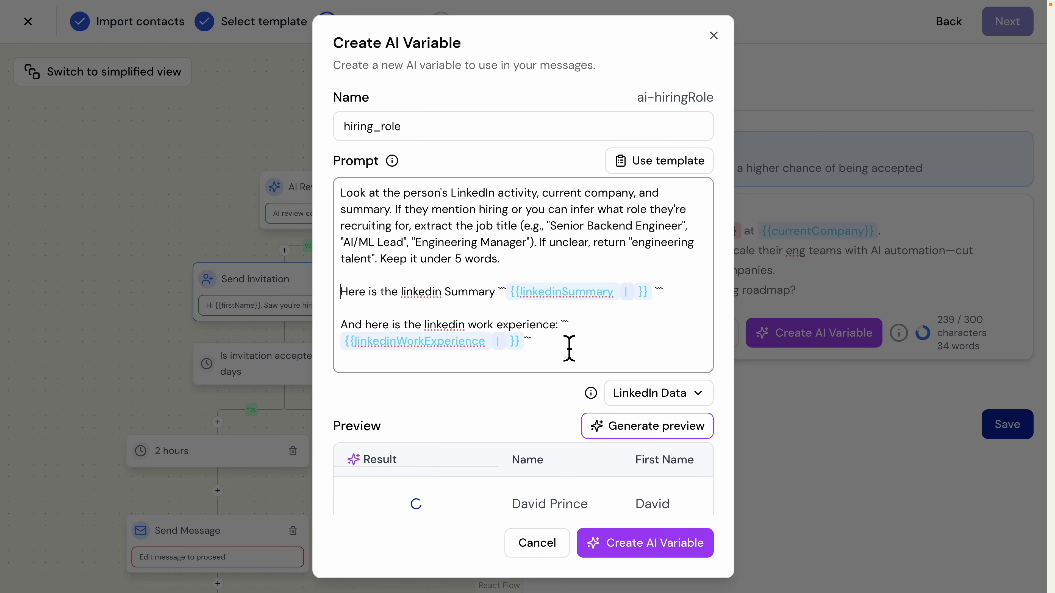
pyautogui.scroll(-4, 550, 351)
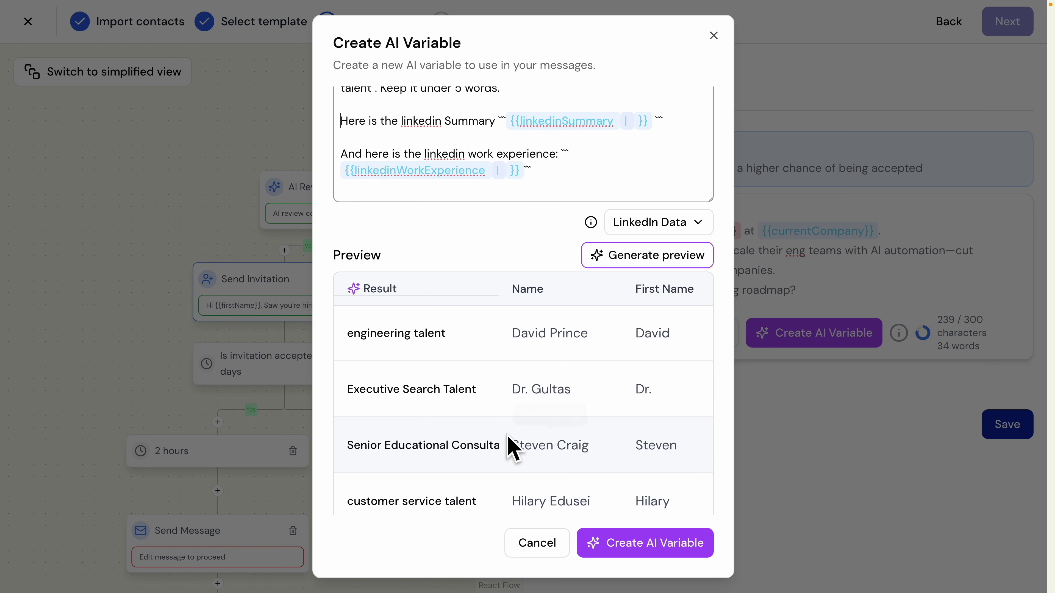
pyautogui.click(676, 547)
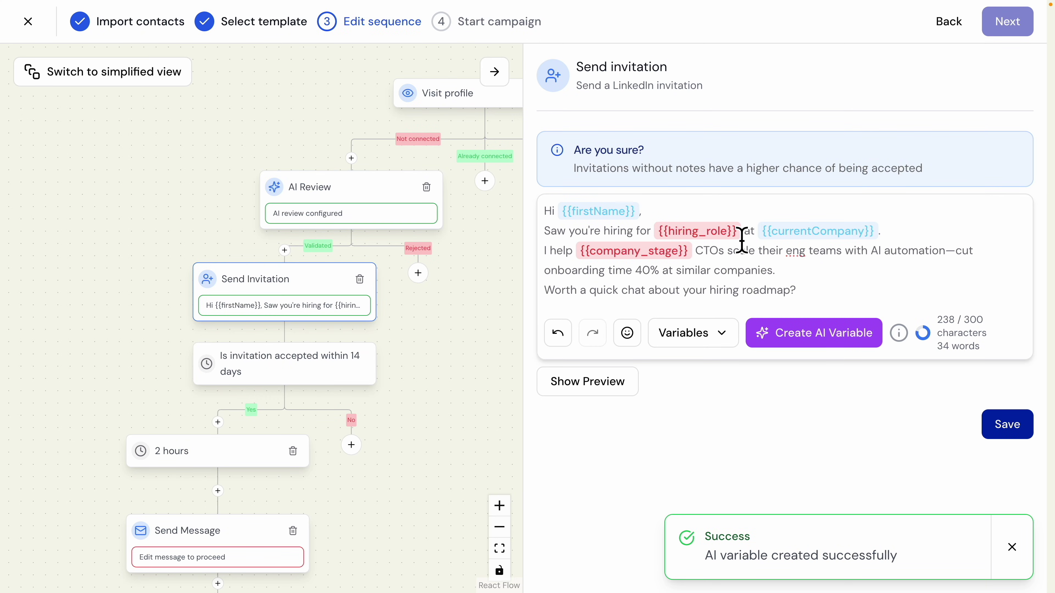
# Step: Replace the {{hiring_role}} placeholder in the invitation note with the hiring_role AI variable
pyautogui.moveTo(746, 241); pyautogui.dragTo(664, 235)
pyautogui.click(711, 334)
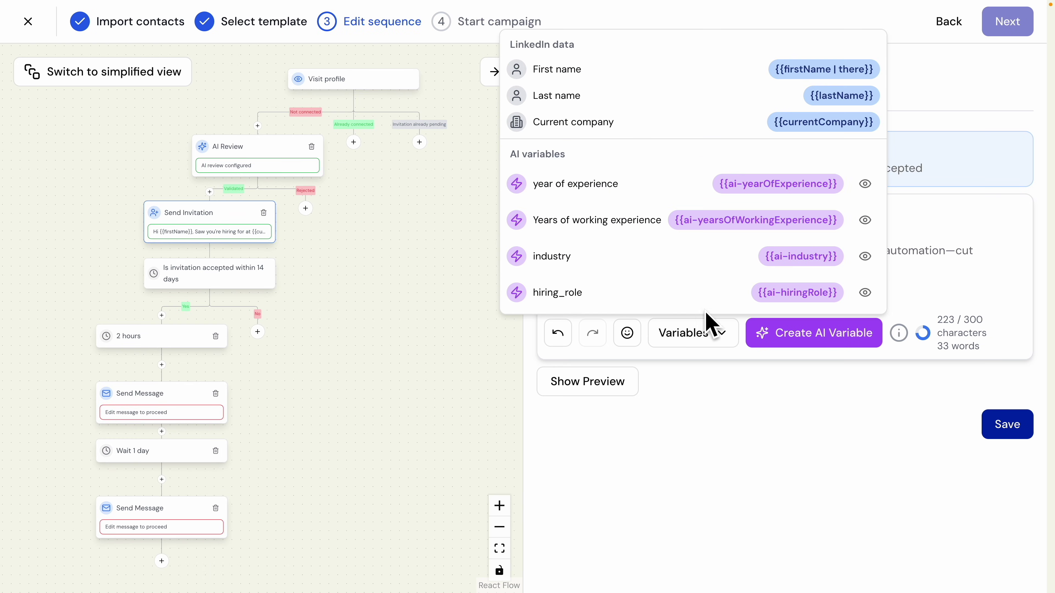
pyautogui.click(640, 299)
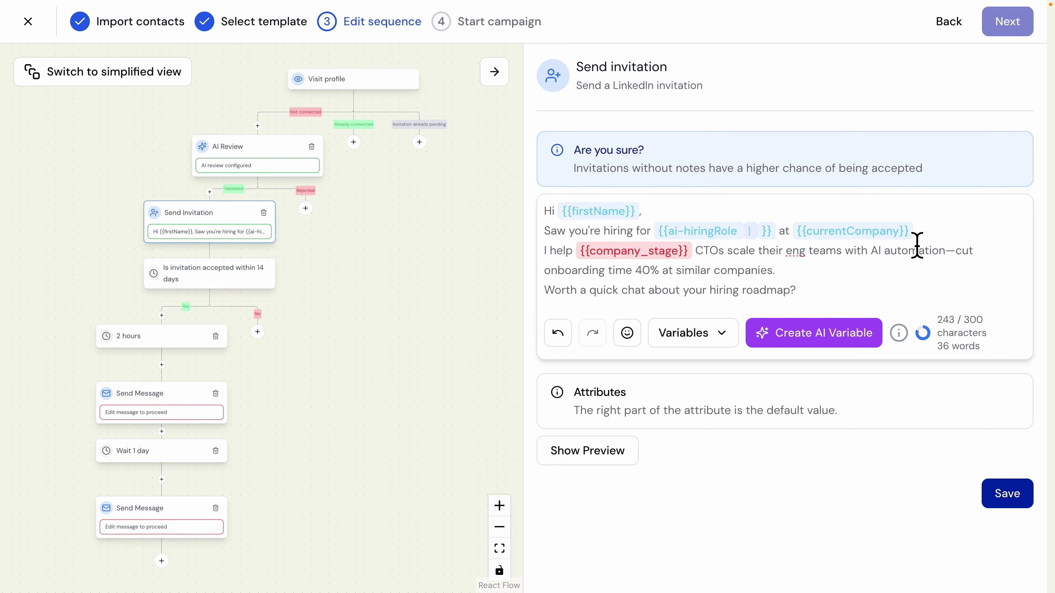
# Step: Start a new AI variable named company_stage, reusing the placeholder name from the invitation note
pyautogui.doubleClick(677, 252)
pyautogui.hotkey('ctrl', 'c')
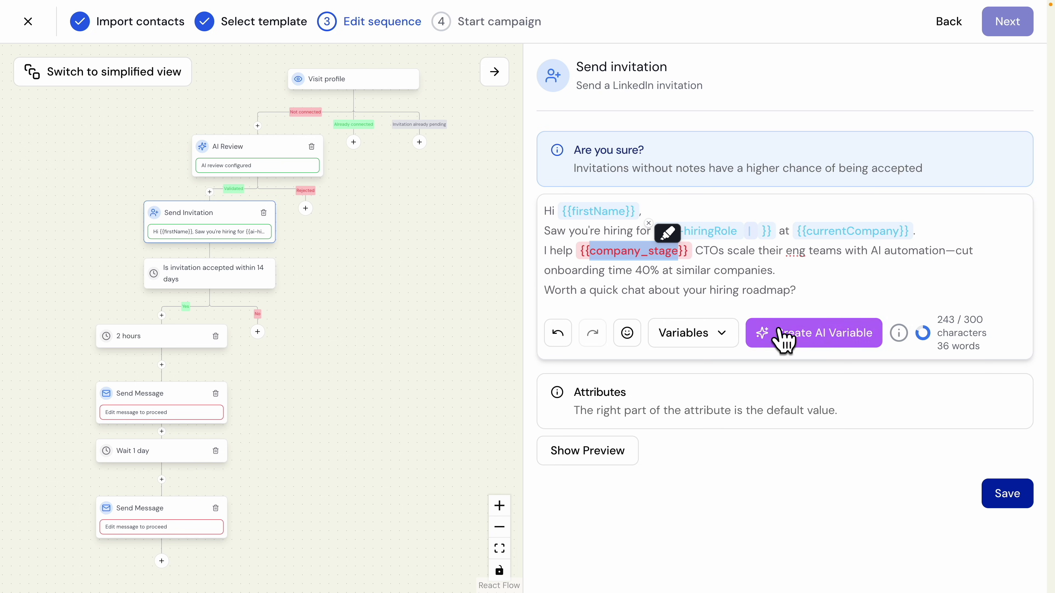
pyautogui.click(809, 336)
pyautogui.click(419, 135)
pyautogui.hotkey('ctrl', 'v')
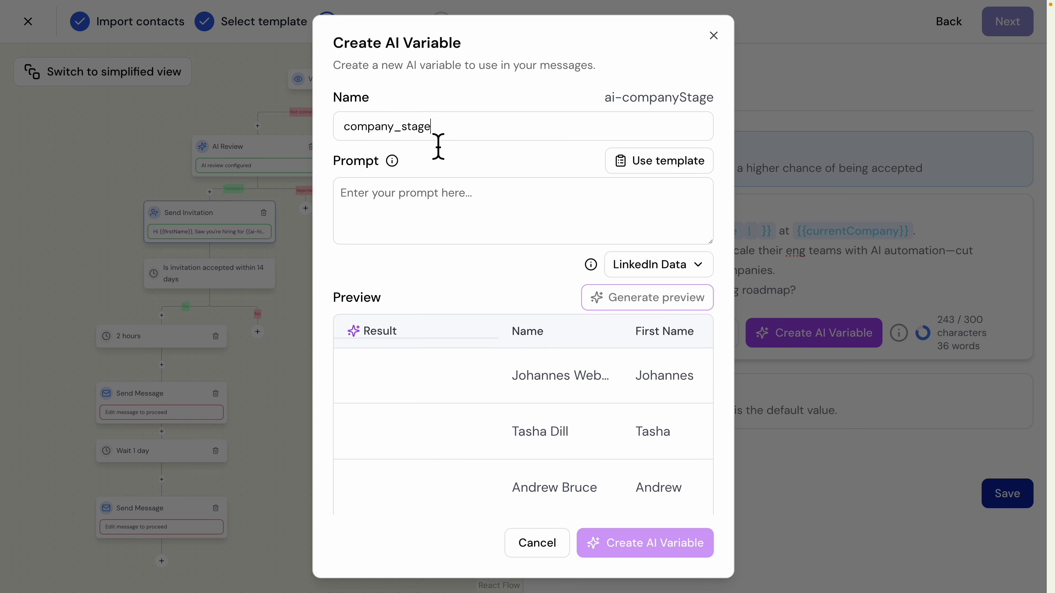
# Step: Write a prompt classifying the company as "early-stage startup", "scaling startup" or "established company" in less than 5 words, using {{linkedinWorkExperience}} and {{linkedinSummary}}
pyautogui.click(452, 219)
pyautogui.write('Based on their LinkedIn work experience and company description, determine if their company is: "early-stage startup", "scaling startup", or "established company". Look for clues like company age, team size mentions, or recent funding. Return just the stage phrase.')
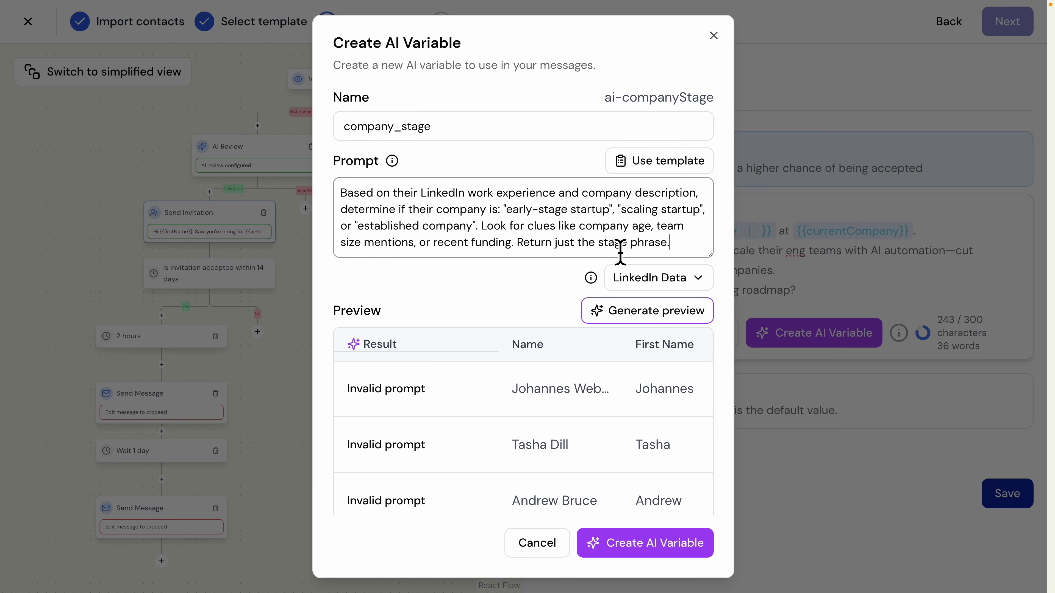
pyautogui.hotkey('ctrl', 'a')
pyautogui.hotkey('ctrl', 'v')
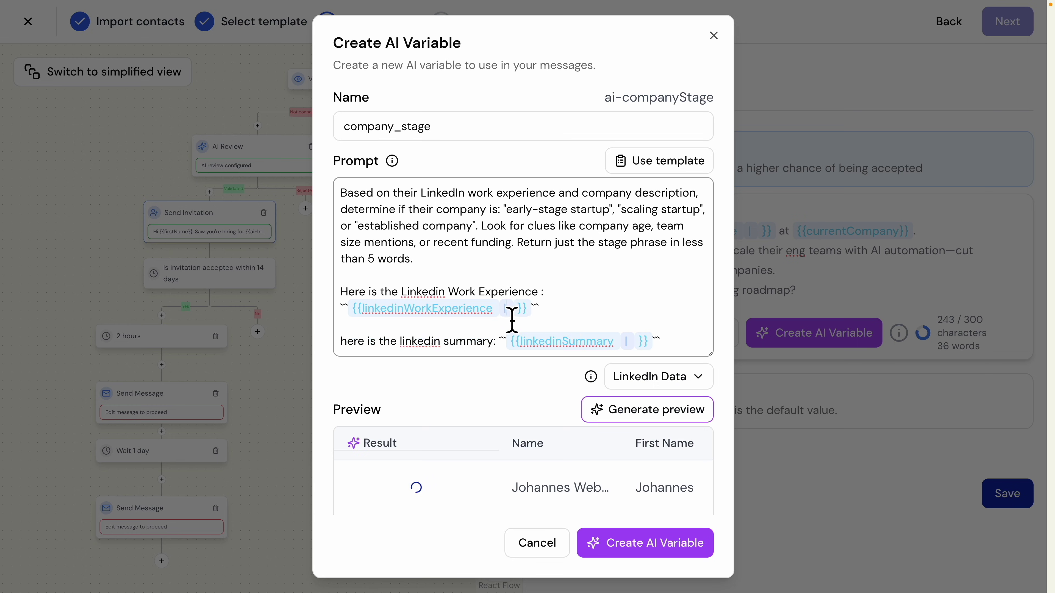
pyautogui.moveTo(573, 322); pyautogui.dragTo(346, 297)
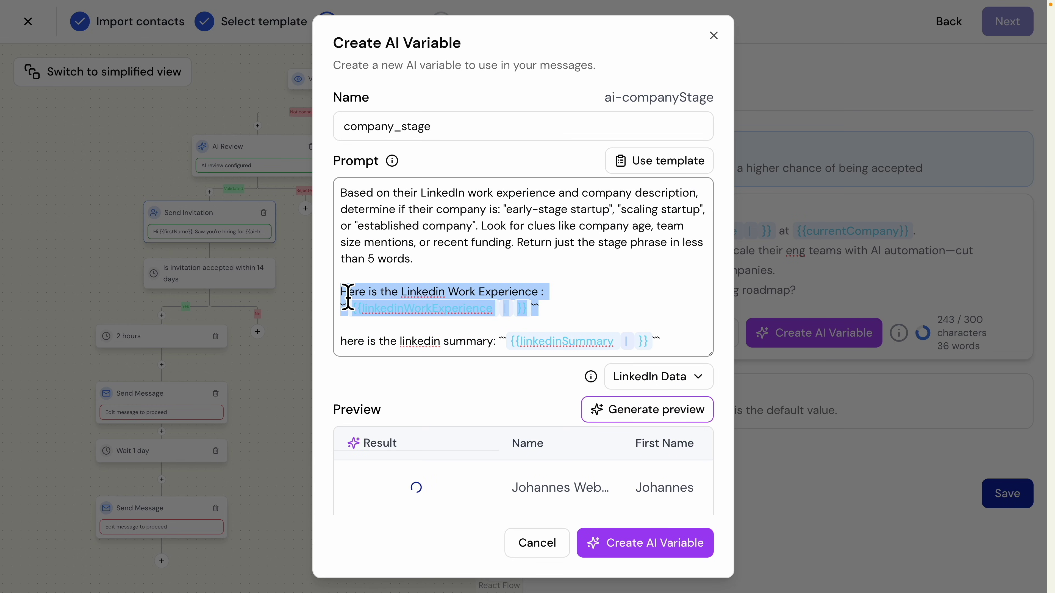
pyautogui.moveTo(679, 362); pyautogui.dragTo(317, 340)
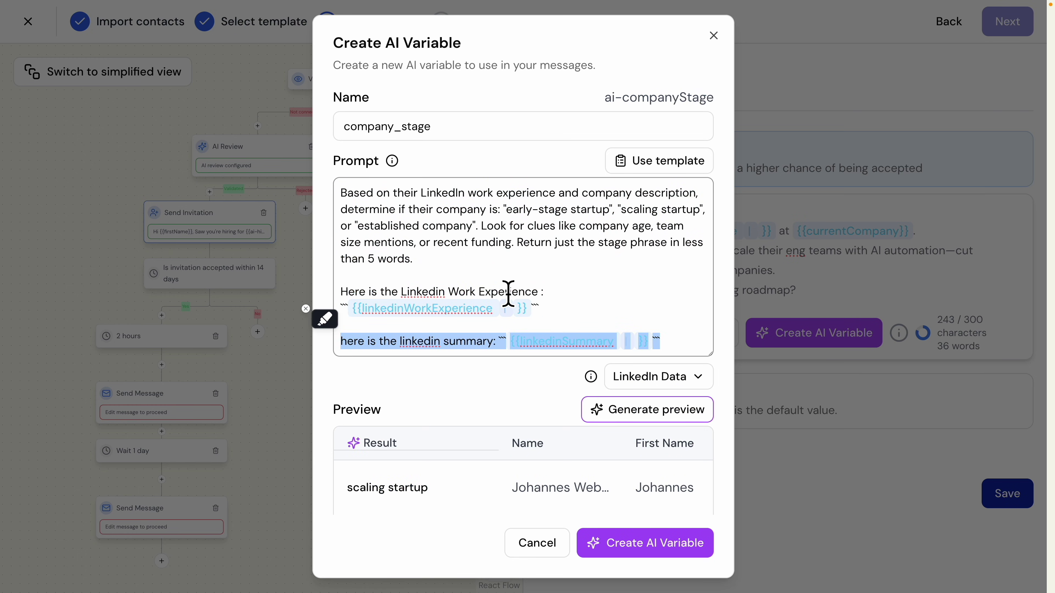
# Step: Review the preview results for the sample contacts and create the company_stage AI variable
pyautogui.scroll(-6, 473, 341)
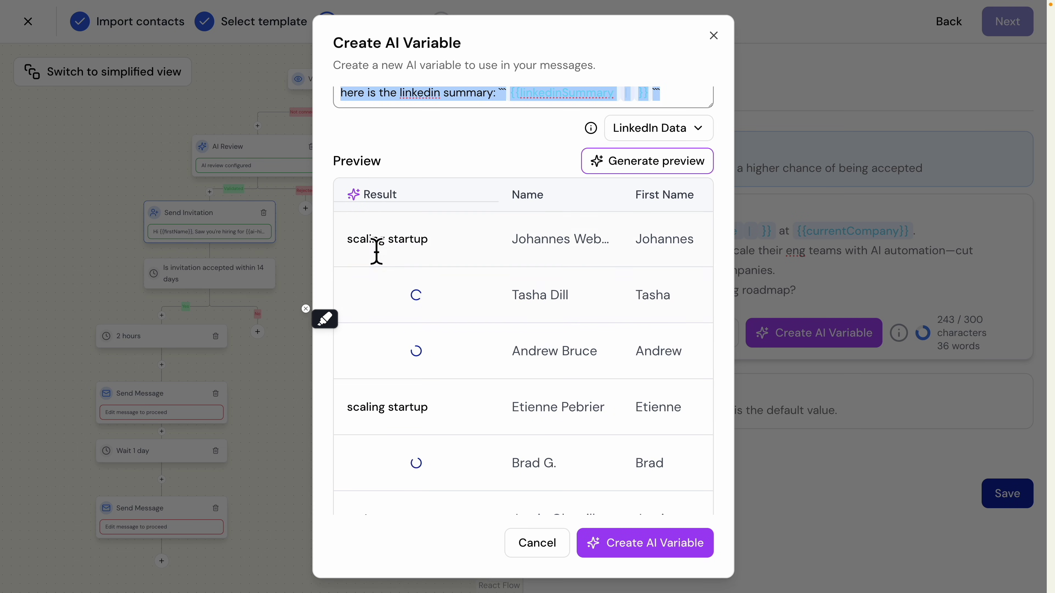
pyautogui.scroll(-3, 473, 299)
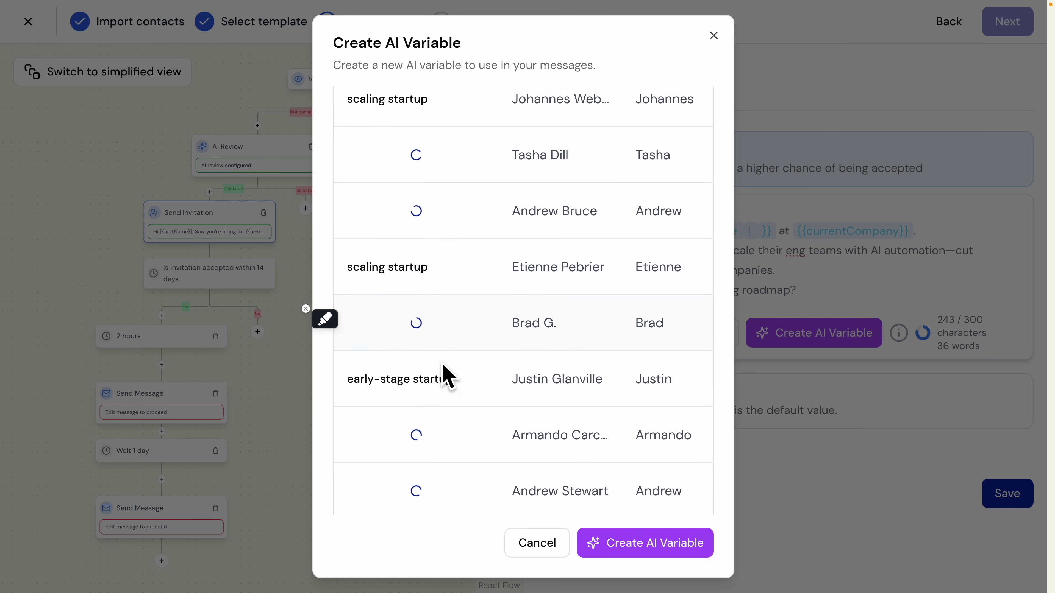
pyautogui.scroll(-1, 415, 358)
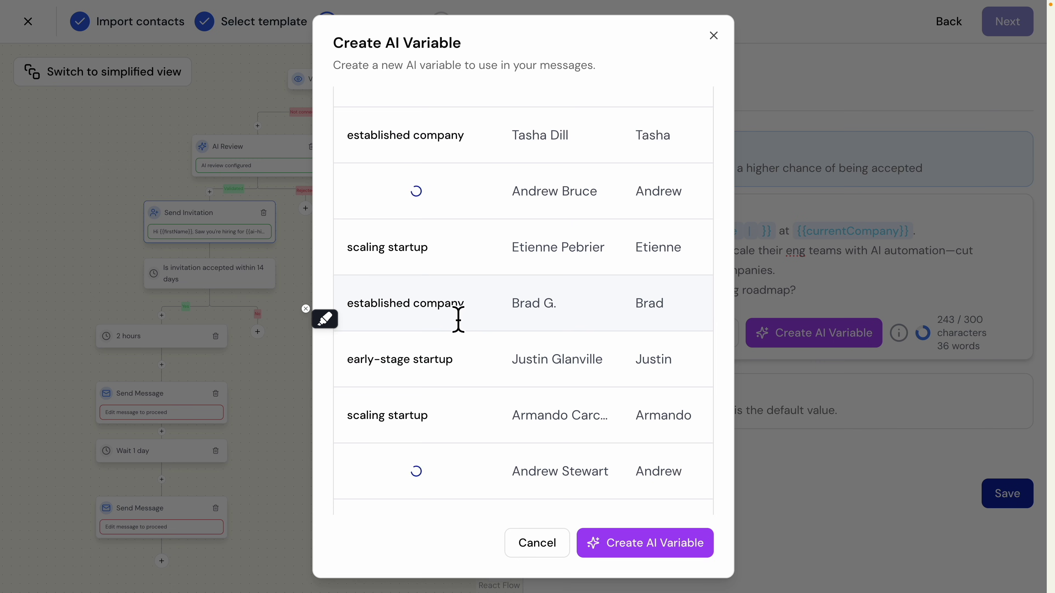
pyautogui.scroll(-2, 482, 345)
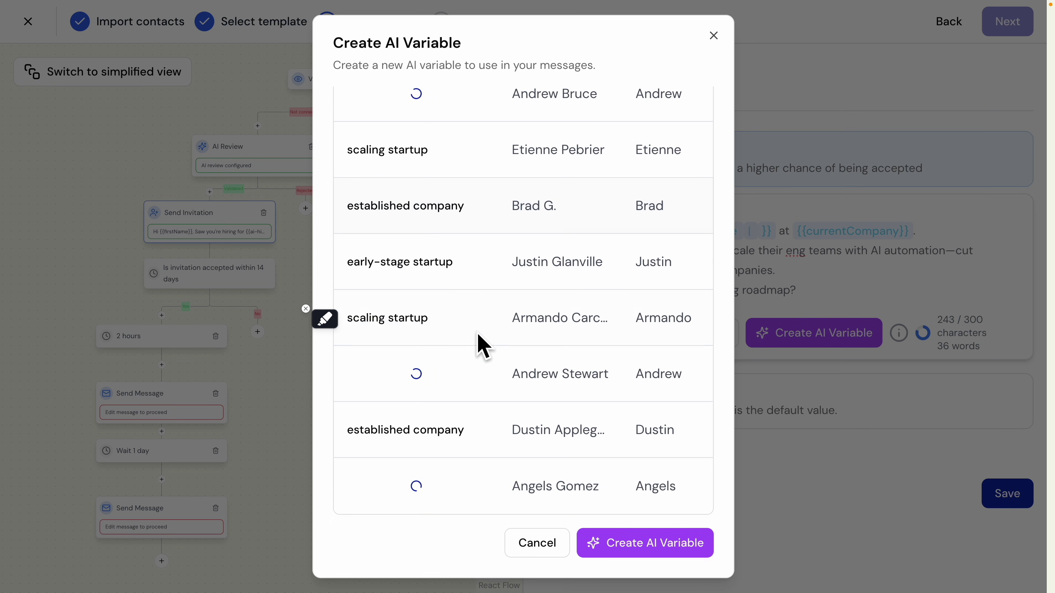
pyautogui.scroll(2, 478, 343)
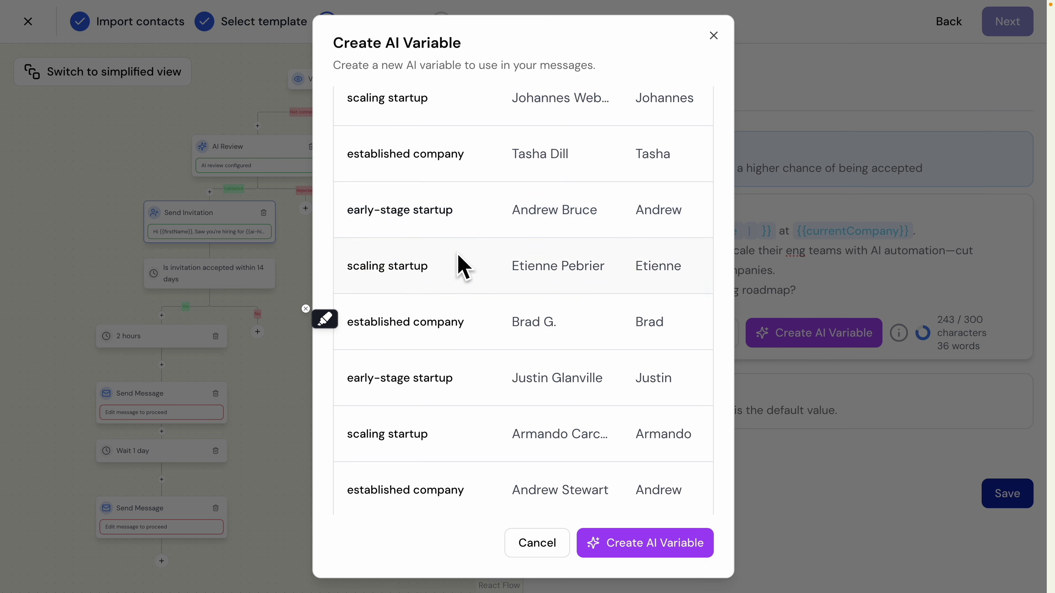
pyautogui.scroll(6, 461, 266)
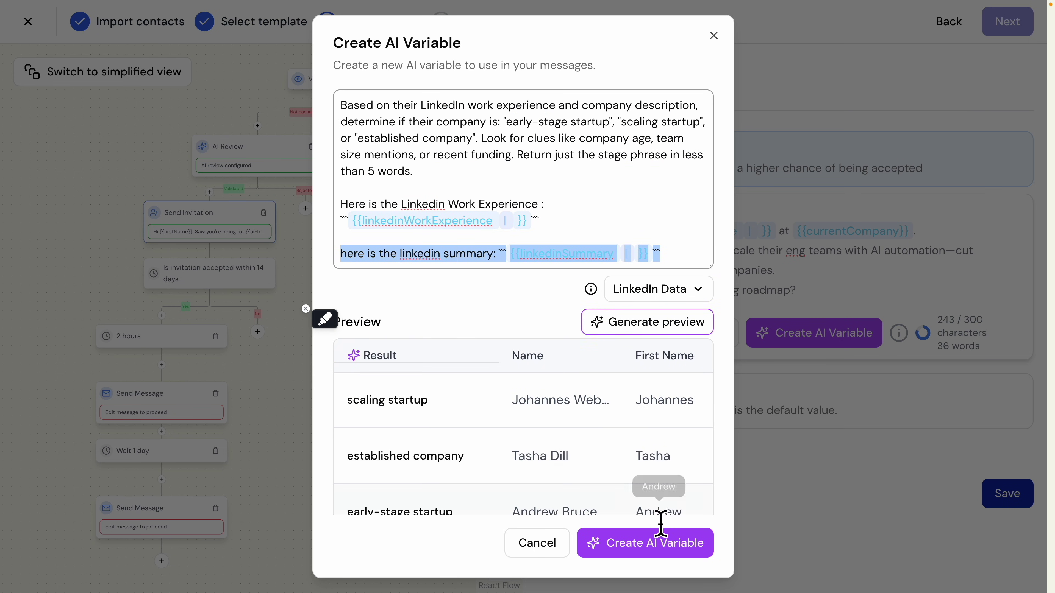
pyautogui.click(673, 549)
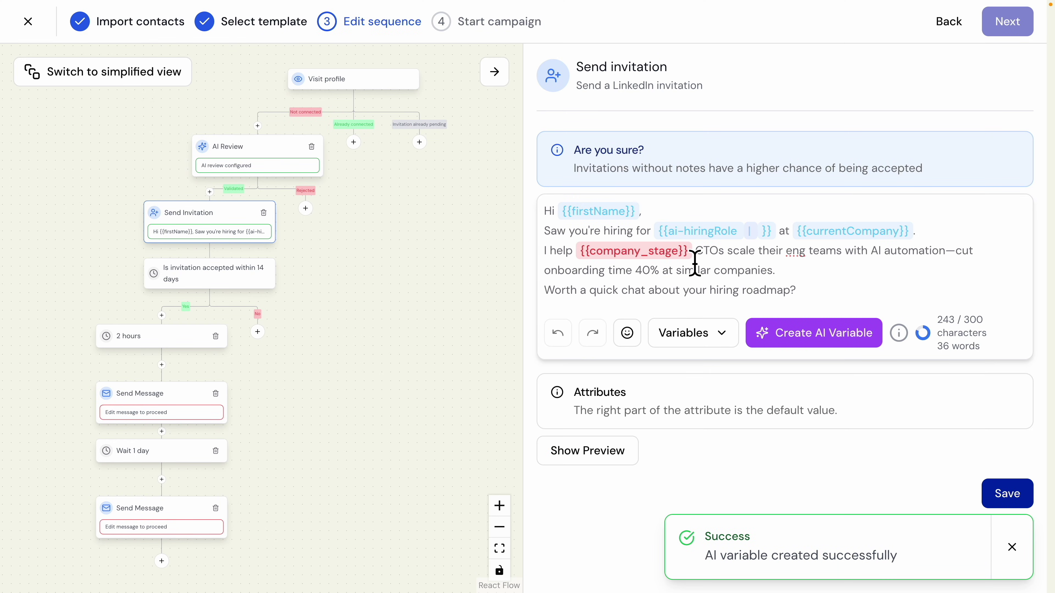
# Step: Replace the {{company_stage}} placeholder in the invitation note with the company_stage AI variable and save the note
pyautogui.moveTo(694, 262); pyautogui.dragTo(584, 260)
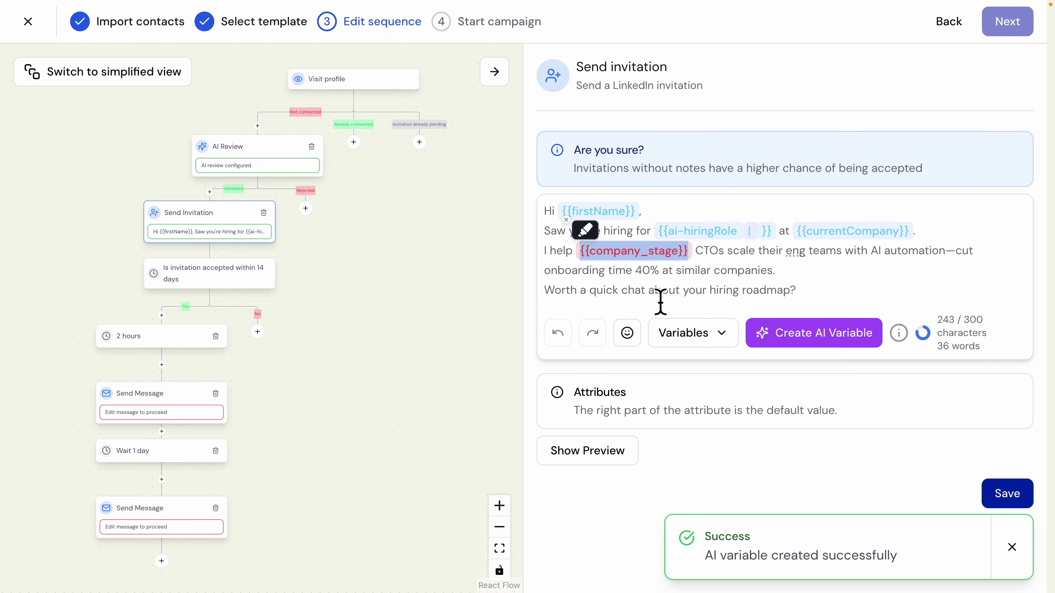
pyautogui.press('BackSpace')
pyautogui.click(697, 339)
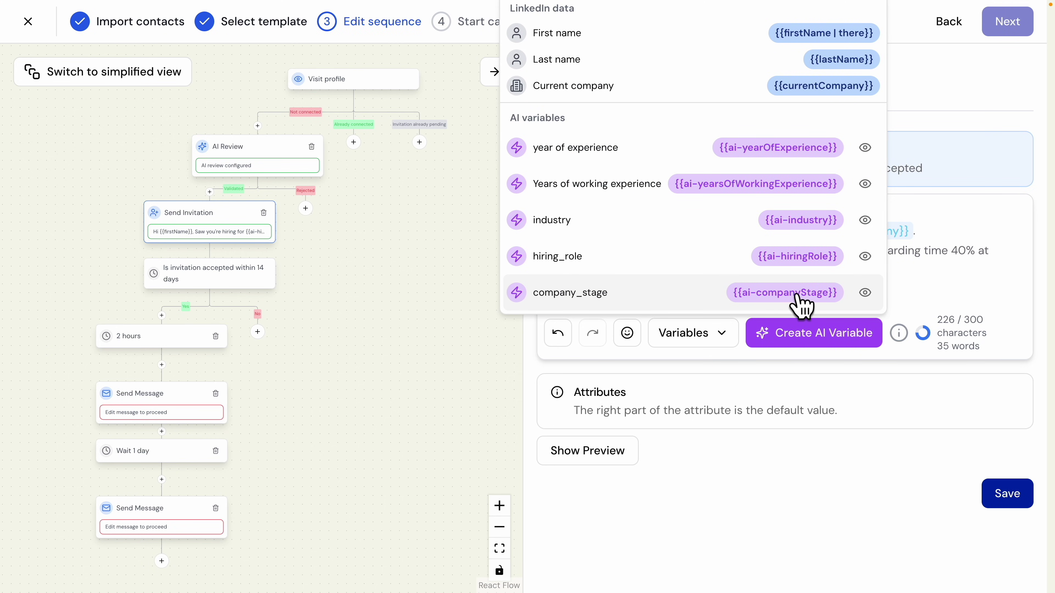
pyautogui.click(802, 305)
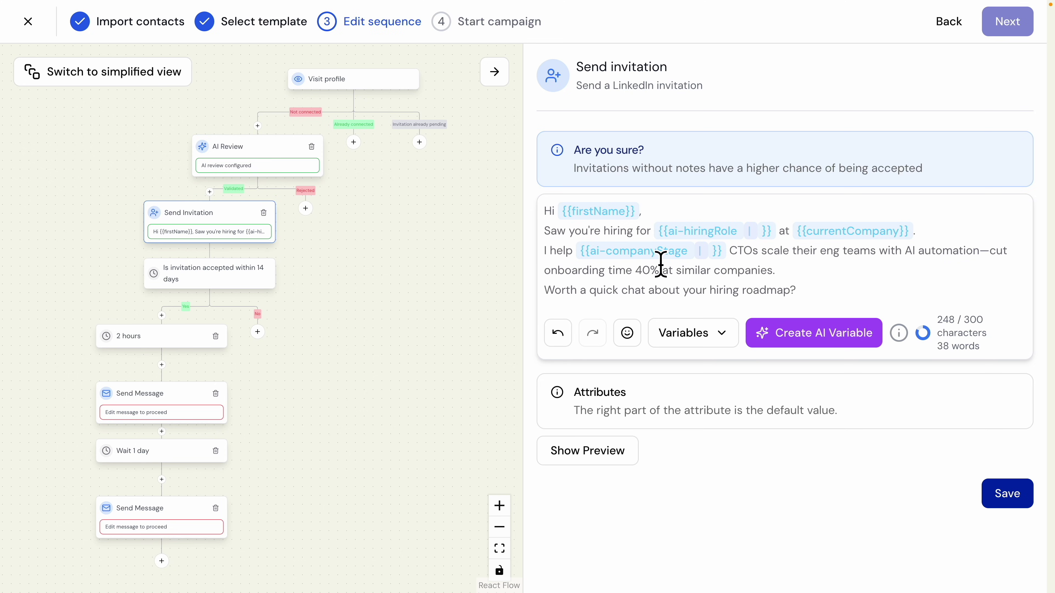
pyautogui.click(1010, 501)
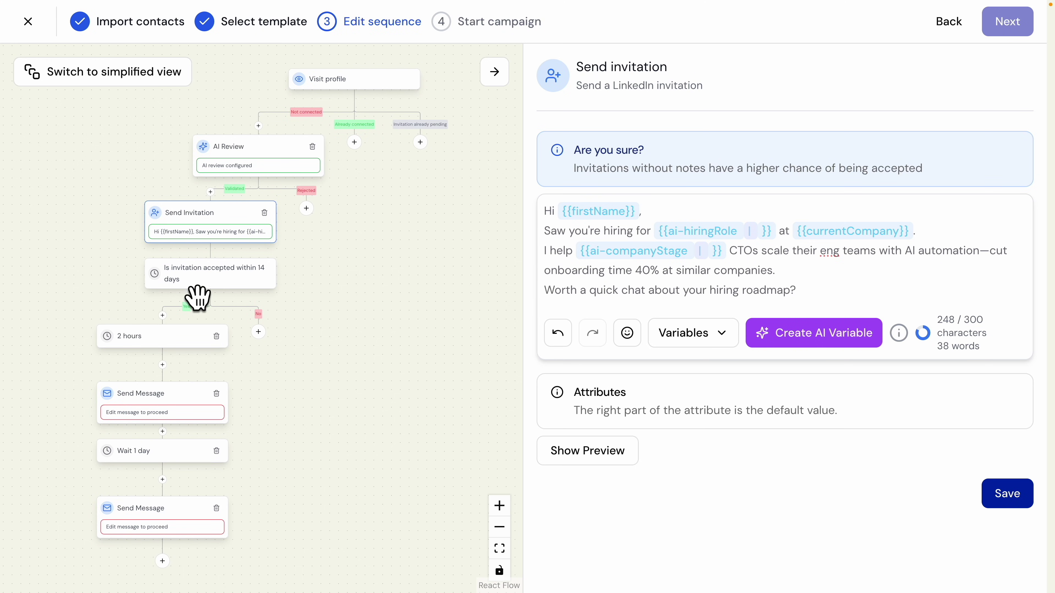
# Step: Fill the message after the 2-hour wait with a thank-you note about AI automation tools, using {{firstName}}, {{company_stage}} and {{currentCompany}}, plus YouTube and call-booking links
pyautogui.scroll(3, 170, 303)
pyautogui.moveTo(211, 320); pyautogui.dragTo(306, 318)
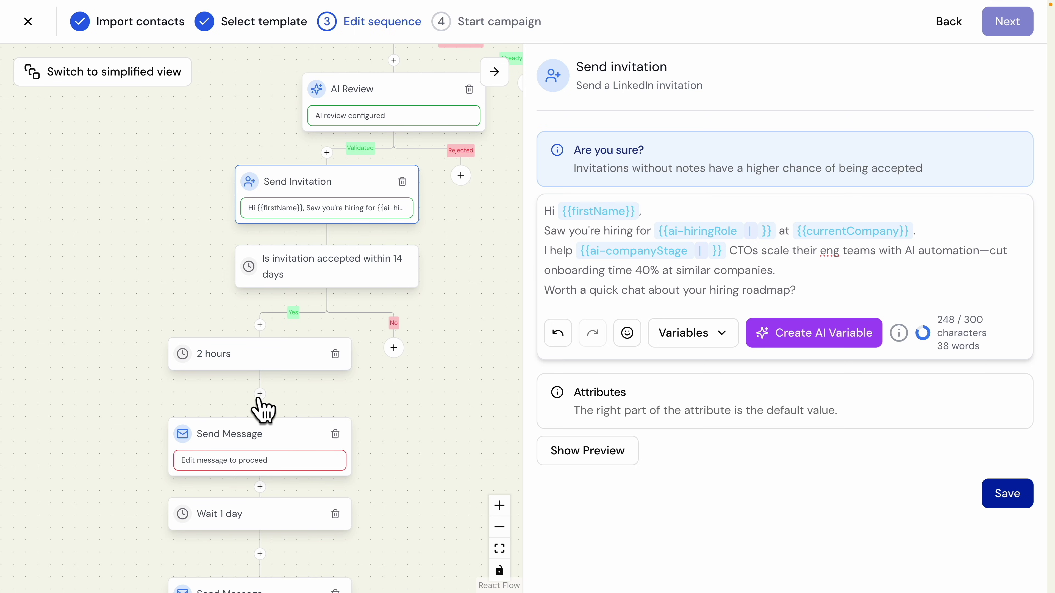
pyautogui.click(287, 455)
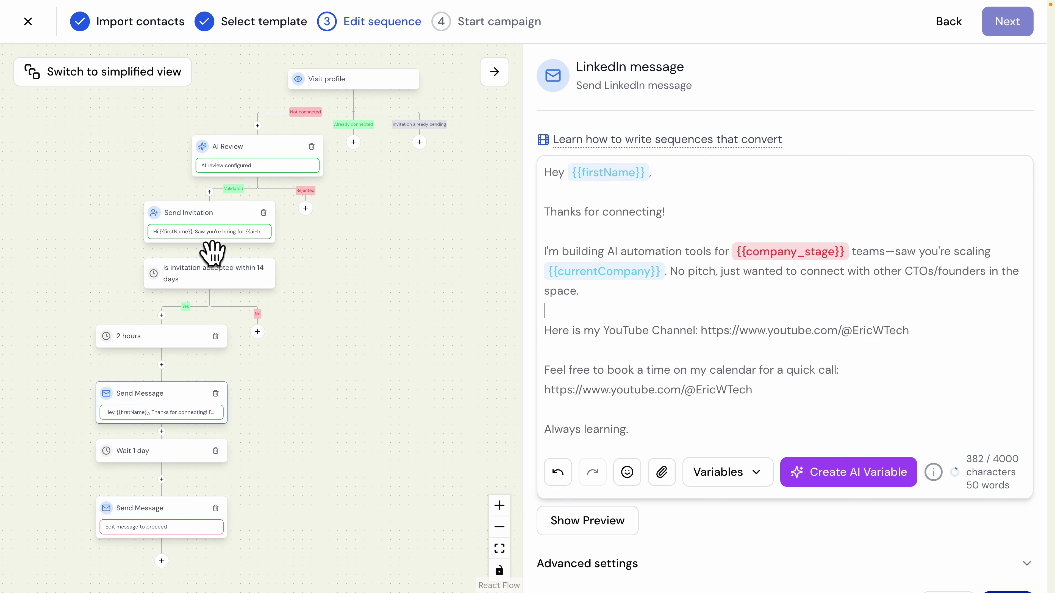
pyautogui.scroll(3, 141, 355)
pyautogui.moveTo(141, 358); pyautogui.dragTo(195, 352)
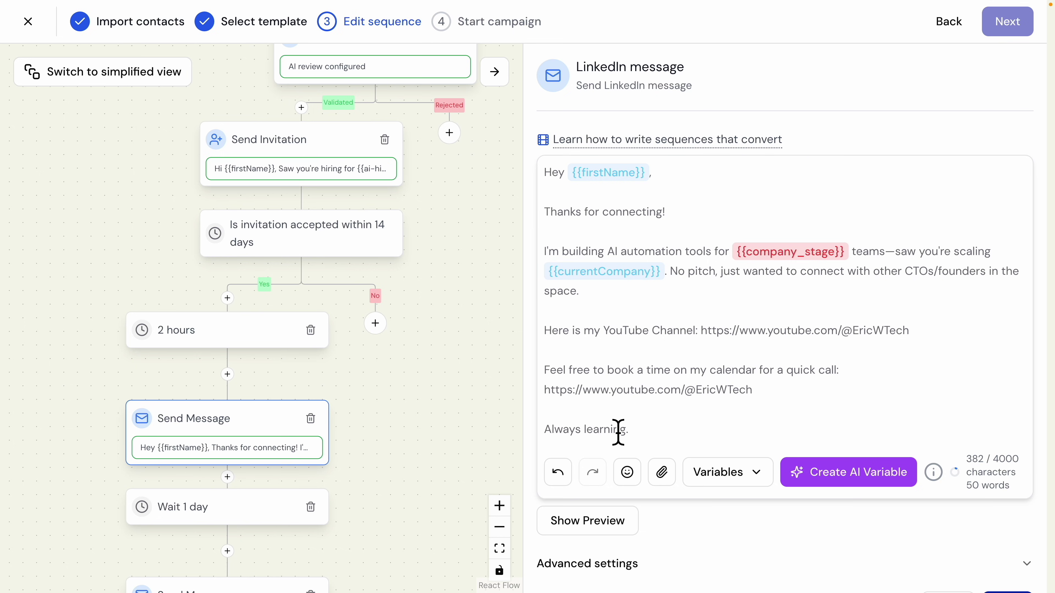
# Step: Replace the {{company_stage}} placeholder in the follow-up LinkedIn message with the company_stage AI variable
pyautogui.moveTo(852, 264); pyautogui.dragTo(743, 262)
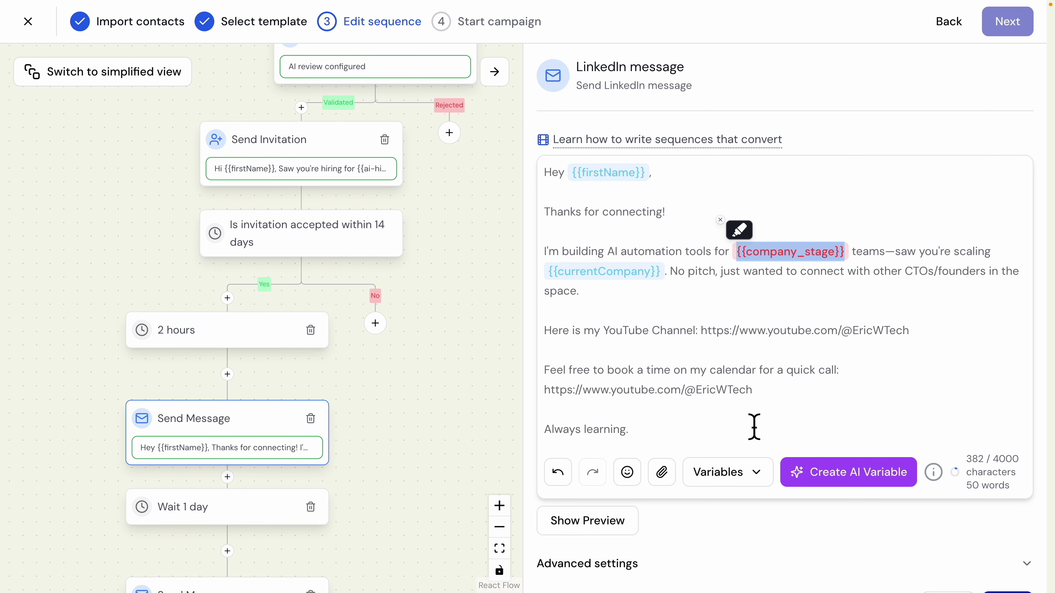
pyautogui.press('BackSpace')
pyautogui.click(735, 453)
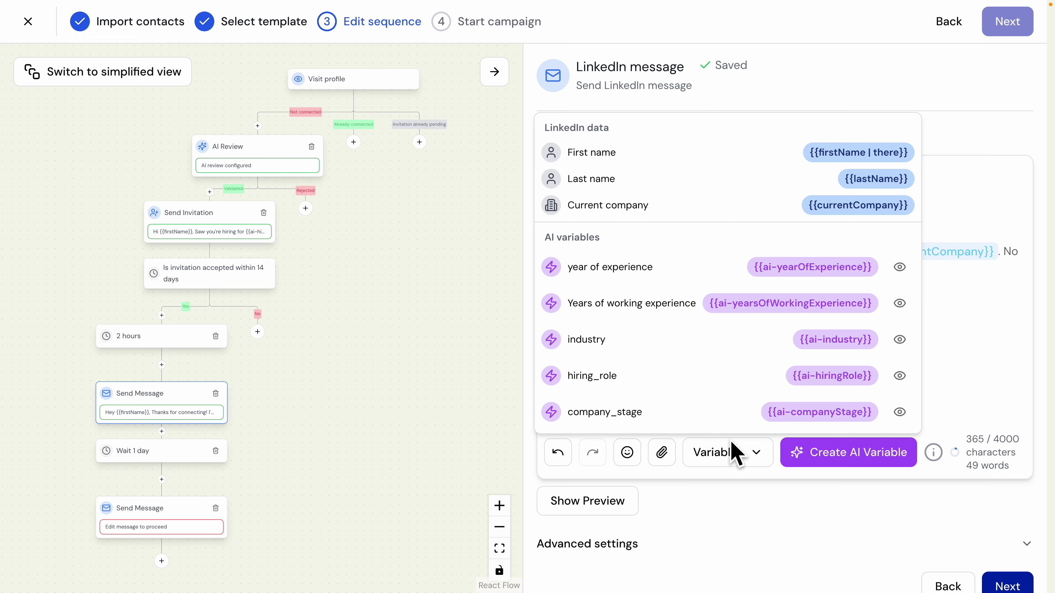
pyautogui.click(601, 414)
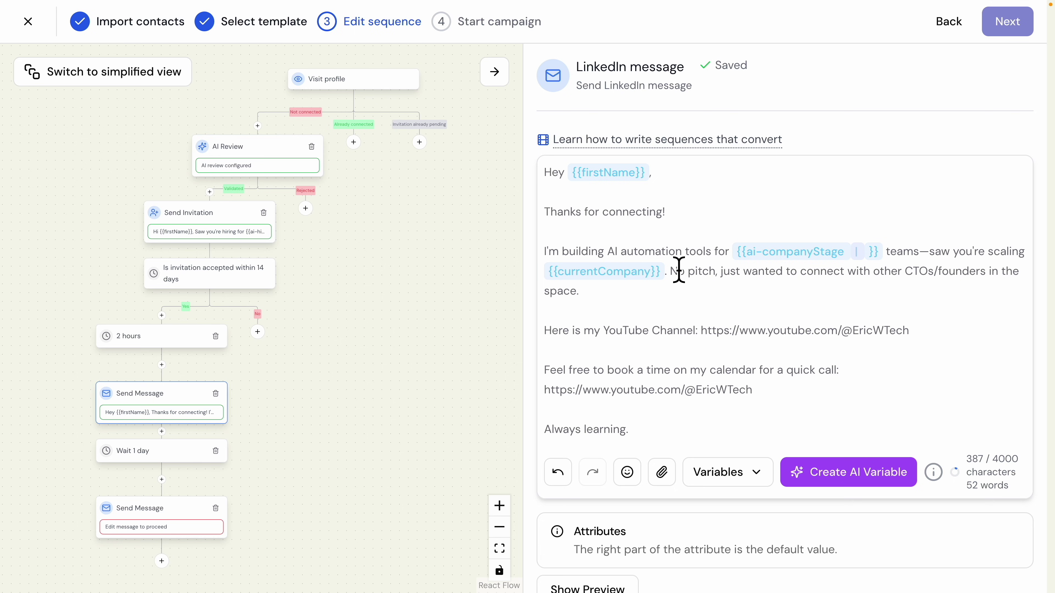
# Step: Remove the 1-day wait and the second message from the sequence, and proceed to the campaign start settings
pyautogui.hotkey('ctrl', '-')
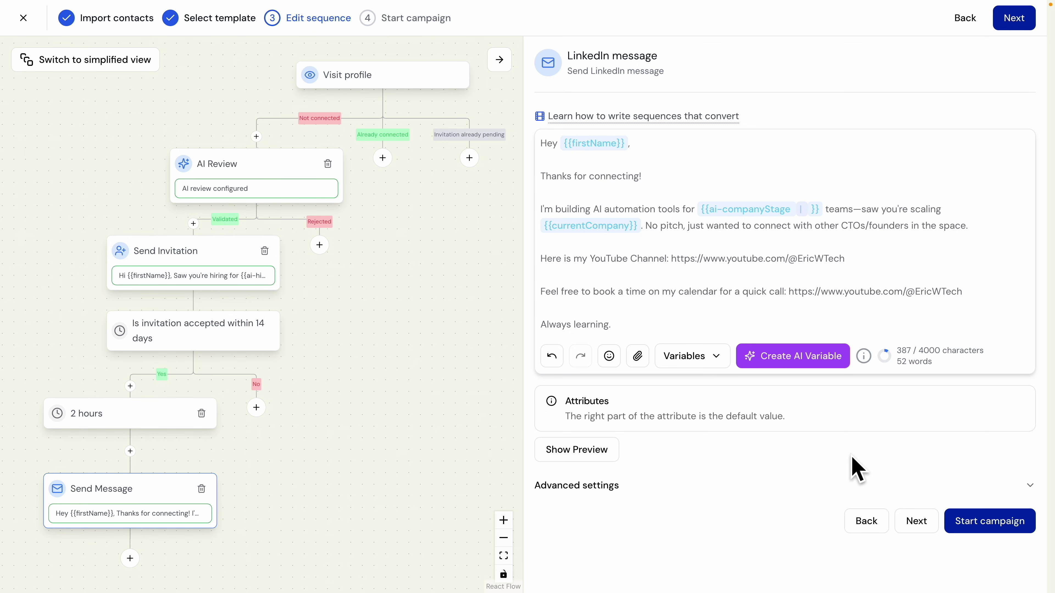
pyautogui.click(987, 523)
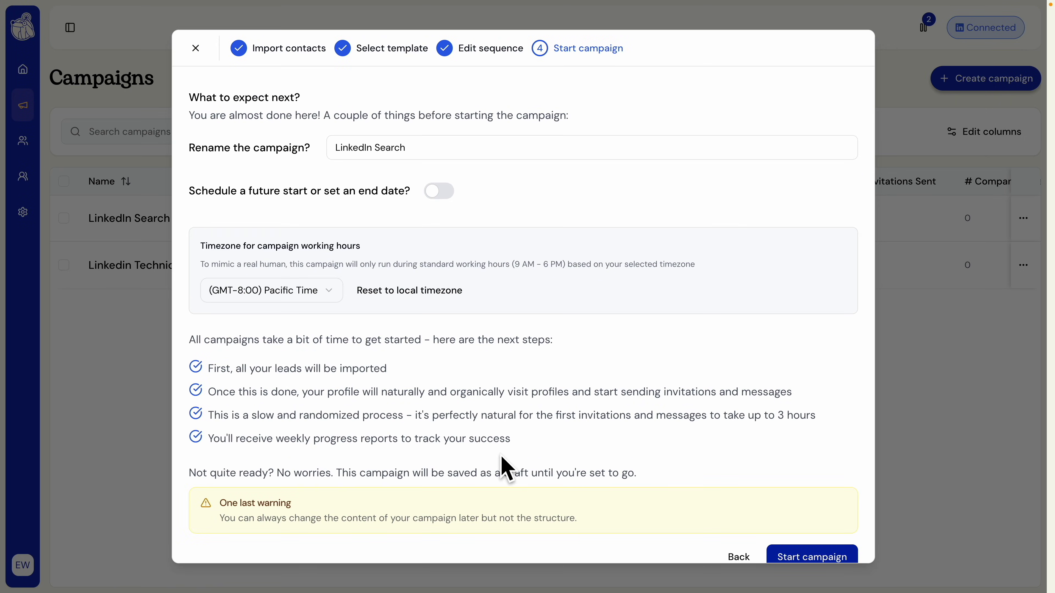
# Step: Rename the campaign as Personalized CTO + Founders and start it
pyautogui.moveTo(191, 157); pyautogui.dragTo(532, 162)
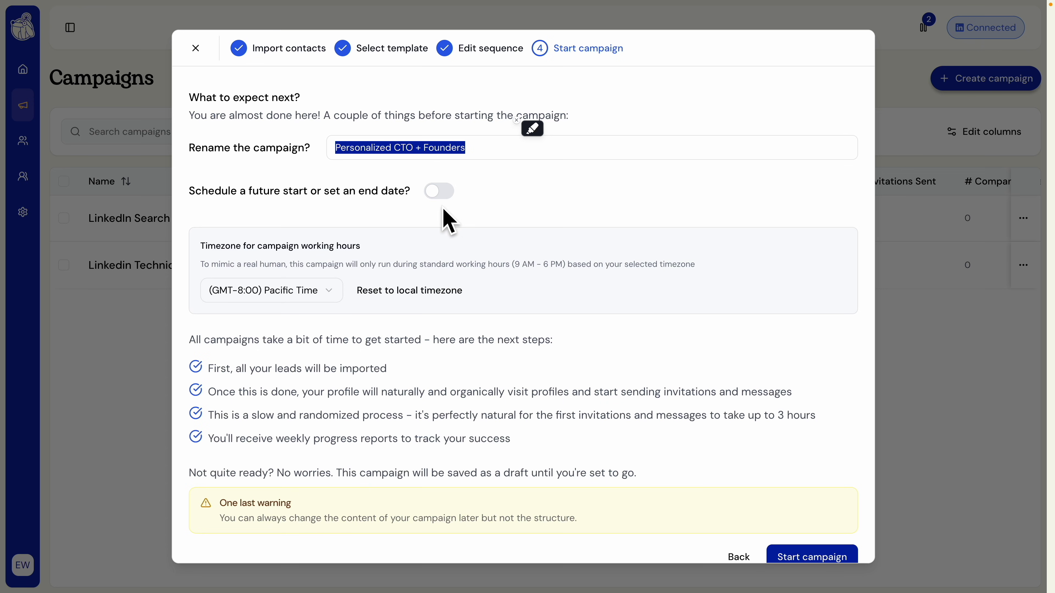
pyautogui.scroll(-1, 466, 247)
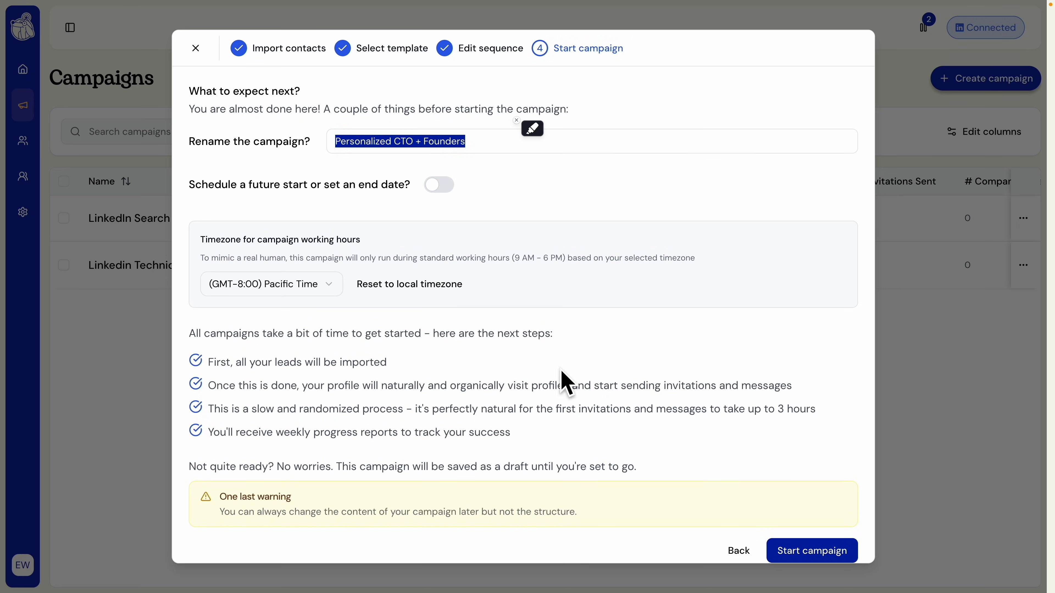
pyautogui.click(808, 546)
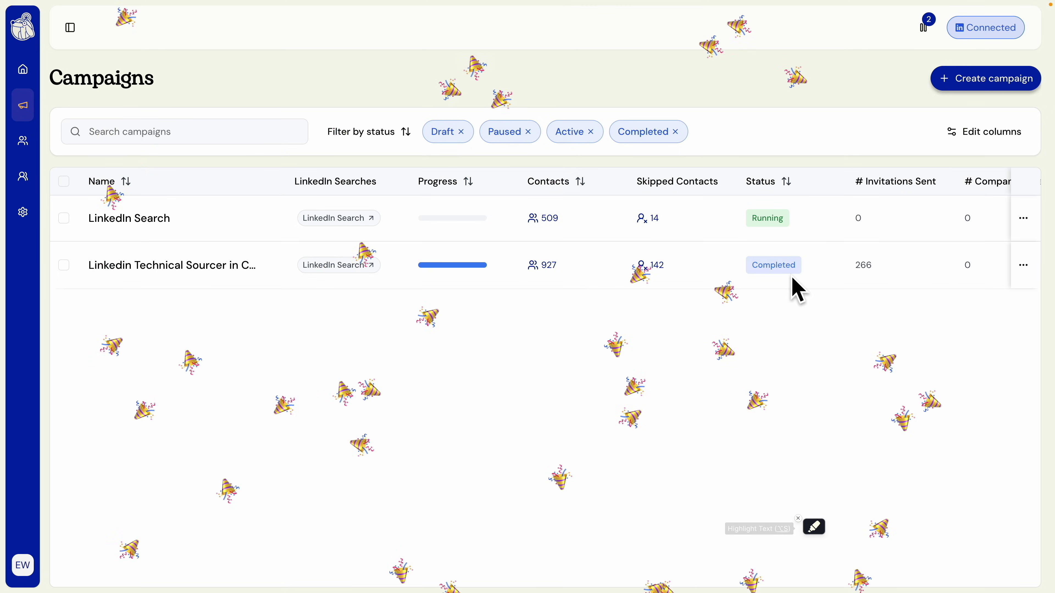
# Step: Check the running campaign's status and progress, and open its sequence to review the AI Review criteria and the Send Invitation note
pyautogui.moveTo(781, 231)
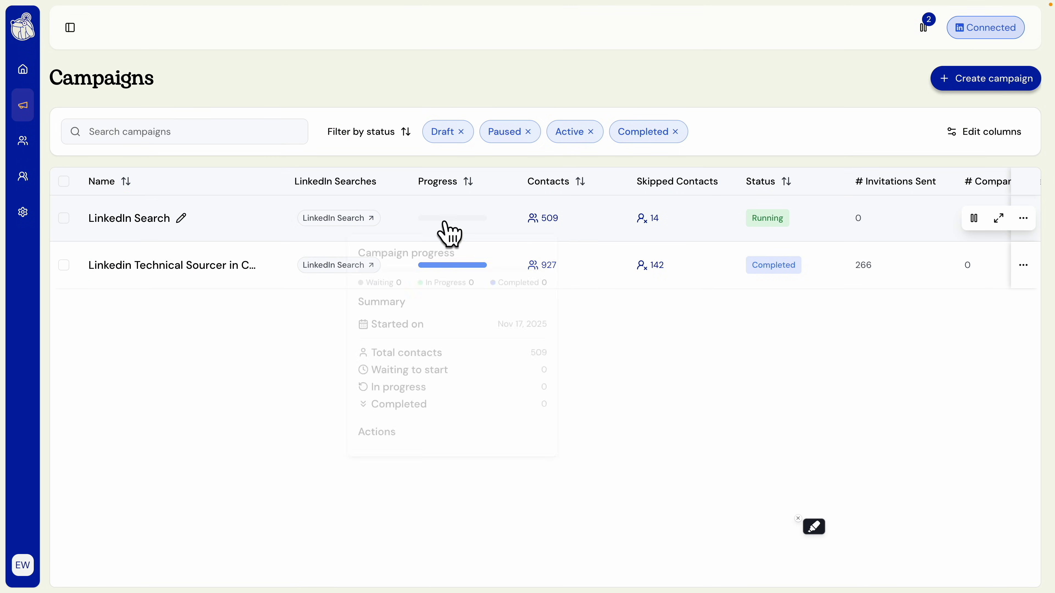
pyautogui.moveTo(453, 249)
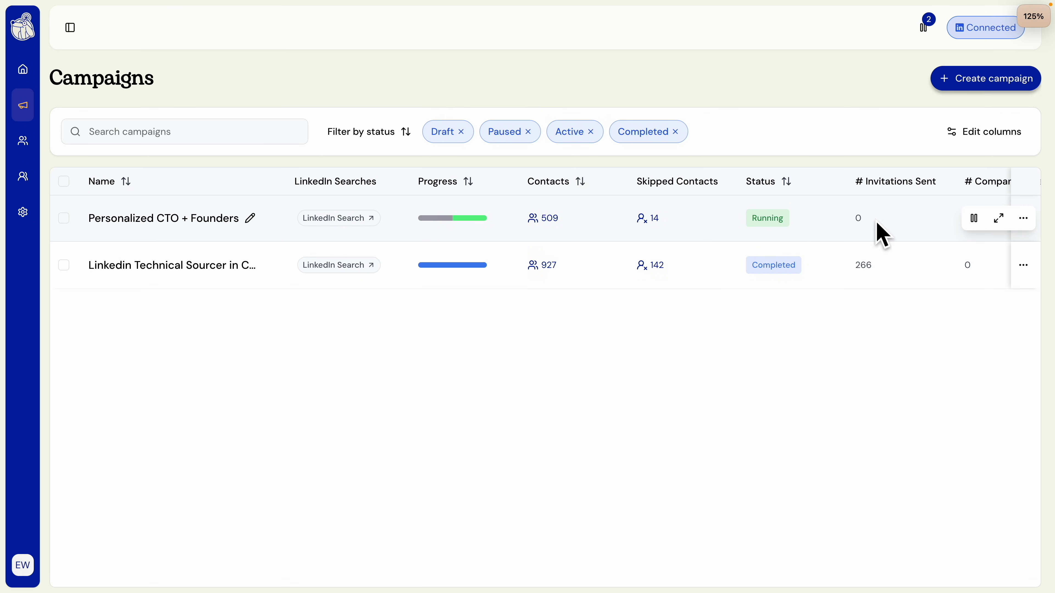
pyautogui.click(1024, 219)
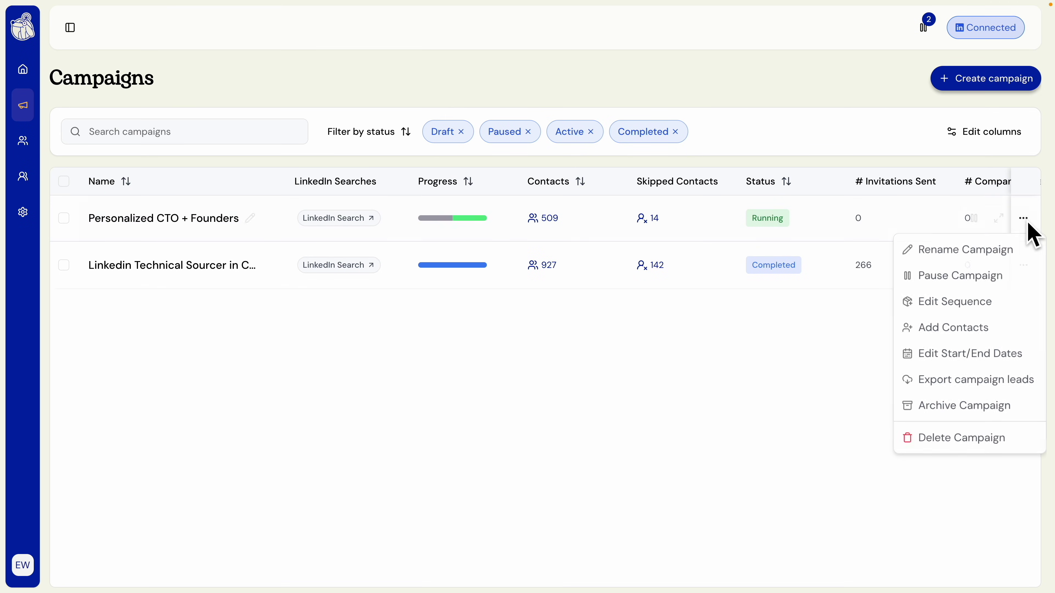
pyautogui.click(981, 302)
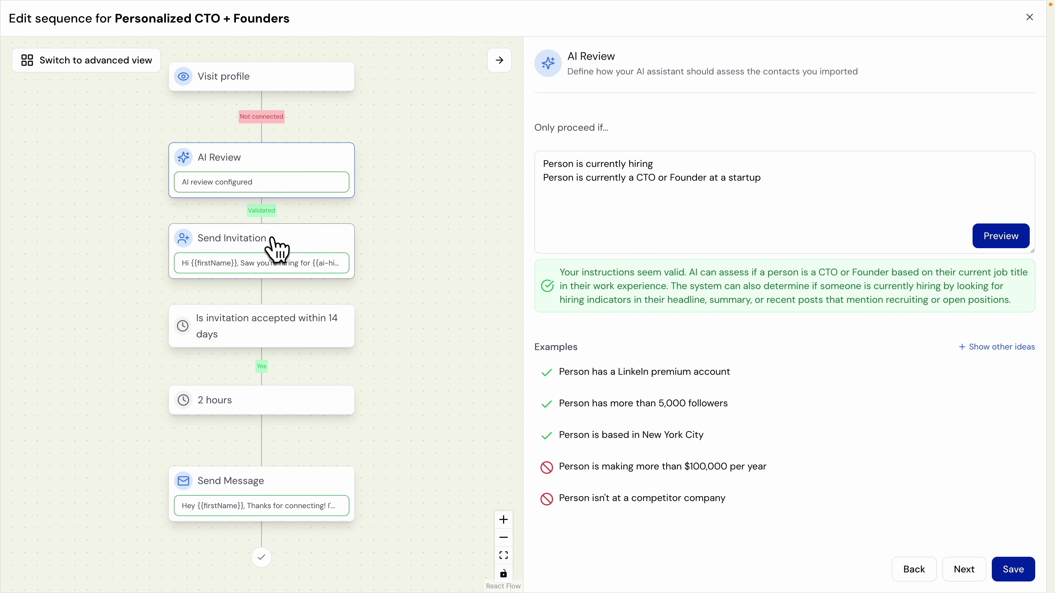
pyautogui.click(308, 240)
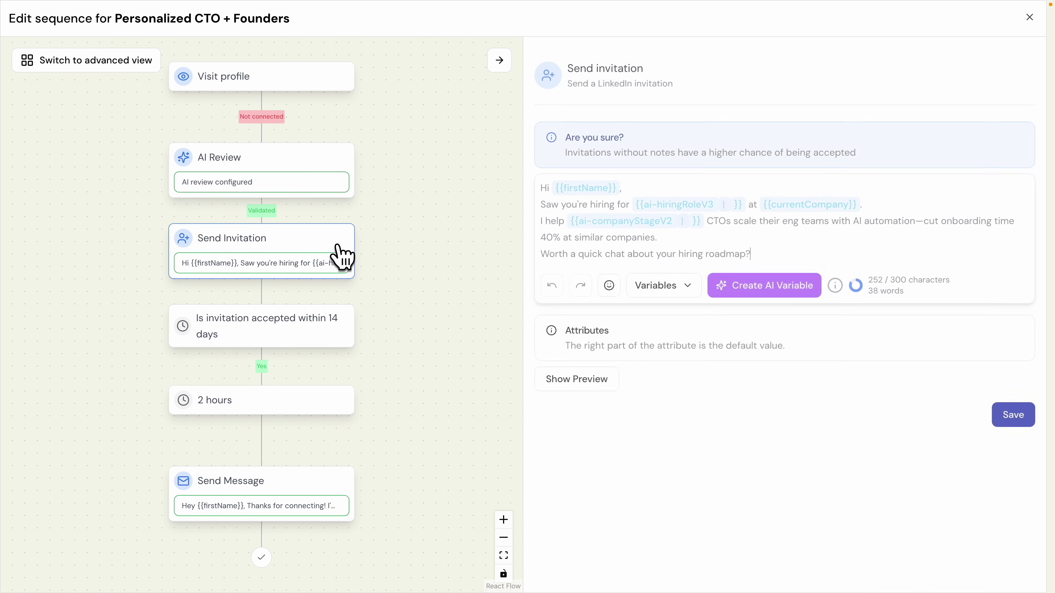
# Step: Preview the Send Invitation note and examine how the AI variables for hiring role and company stage are filled in
pyautogui.click(585, 370)
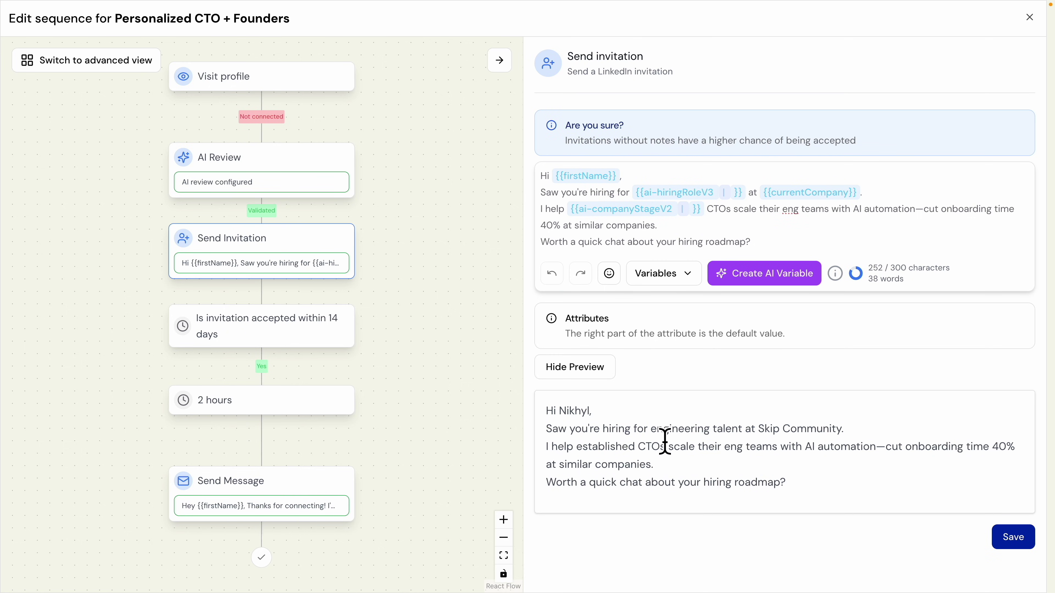
pyautogui.moveTo(652, 432); pyautogui.dragTo(865, 446)
pyautogui.click(641, 455)
pyautogui.moveTo(586, 459); pyautogui.dragTo(635, 457)
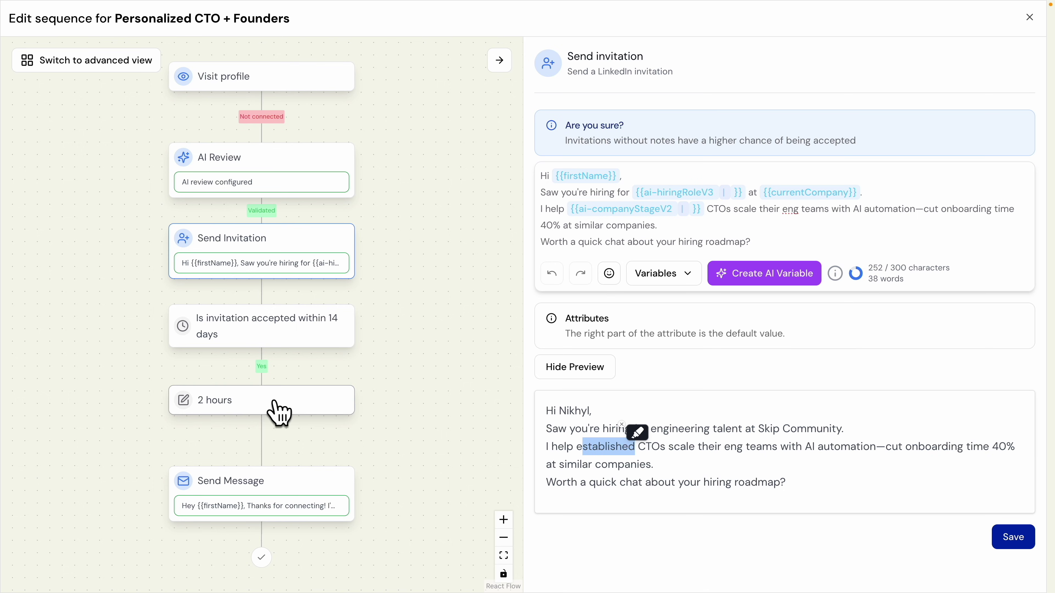
# Step: Remove the extra blank lines above "Always learning." in the follow-up LinkedIn message
pyautogui.click(278, 501)
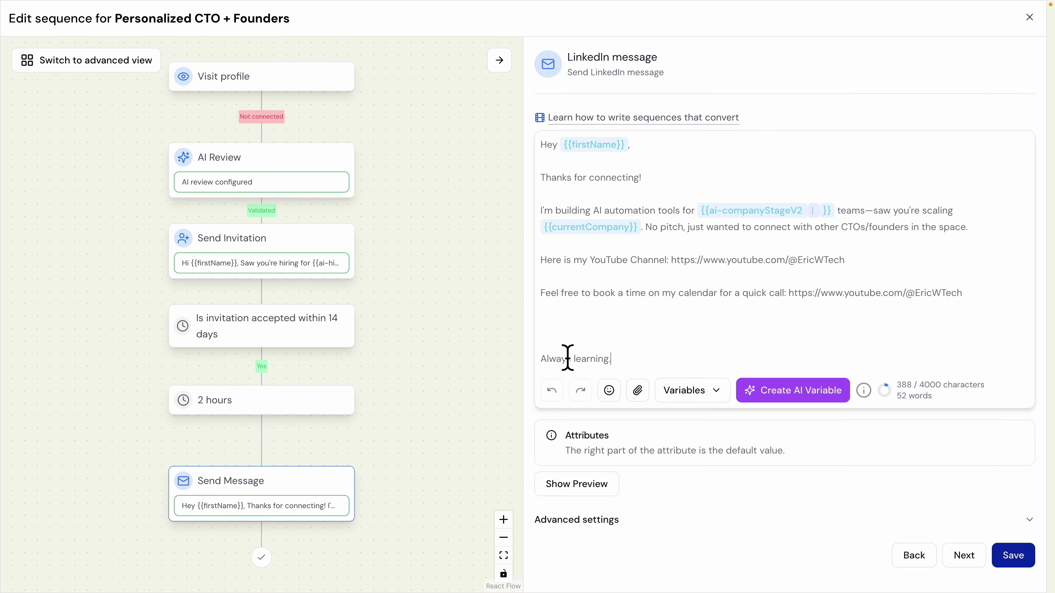
pyautogui.press('Up')
pyautogui.press('Up')
pyautogui.press('BackSpace')
pyautogui.press('BackSpace')
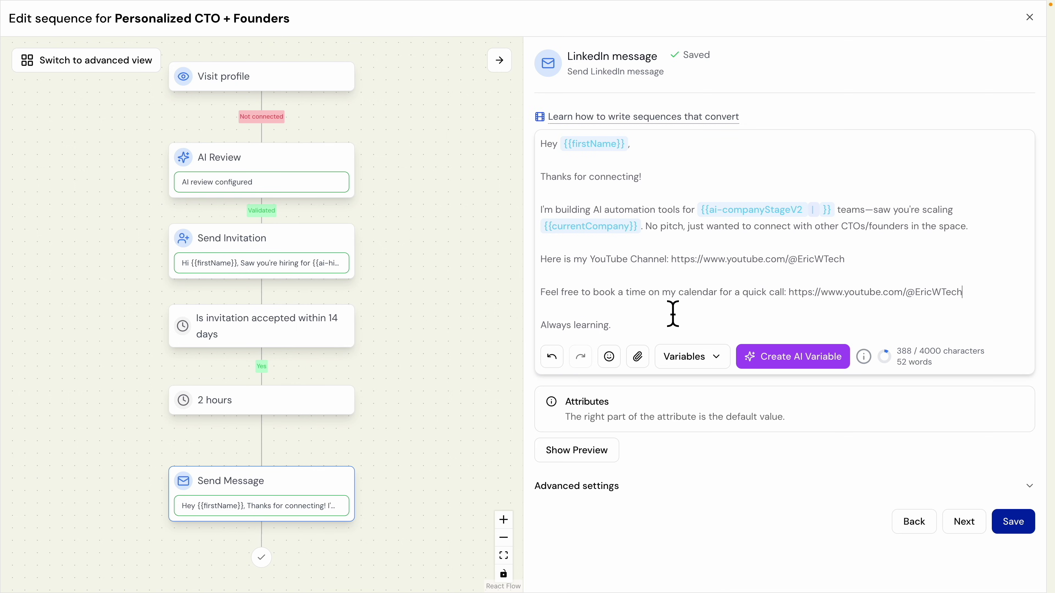
# Step: Preview the follow-up LinkedIn message, examine the wording filled in by the company stage variable, and hide the preview
pyautogui.click(566, 453)
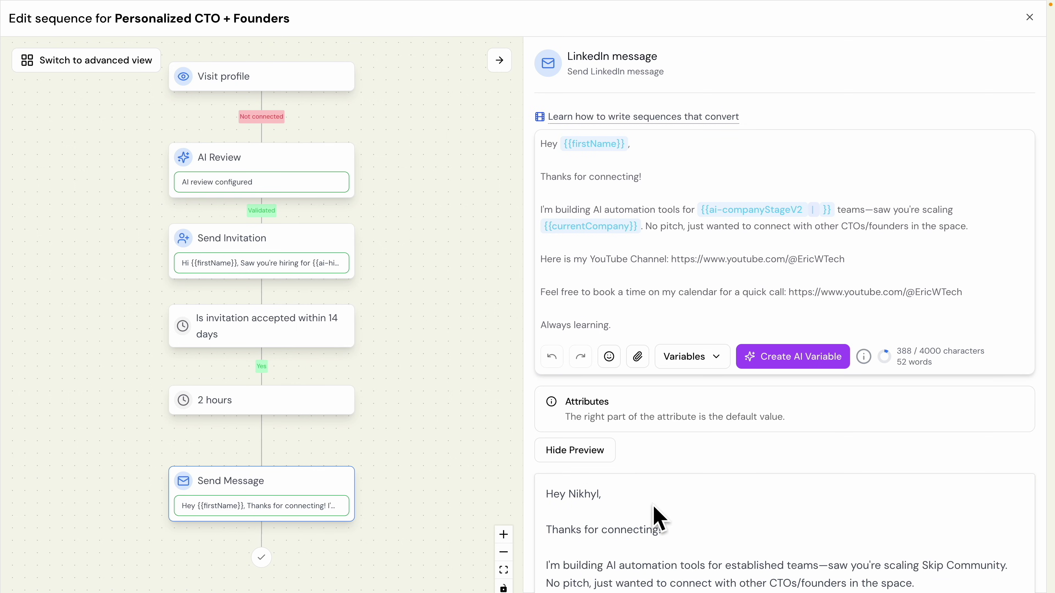
pyautogui.hotkey('ctrl', '0')
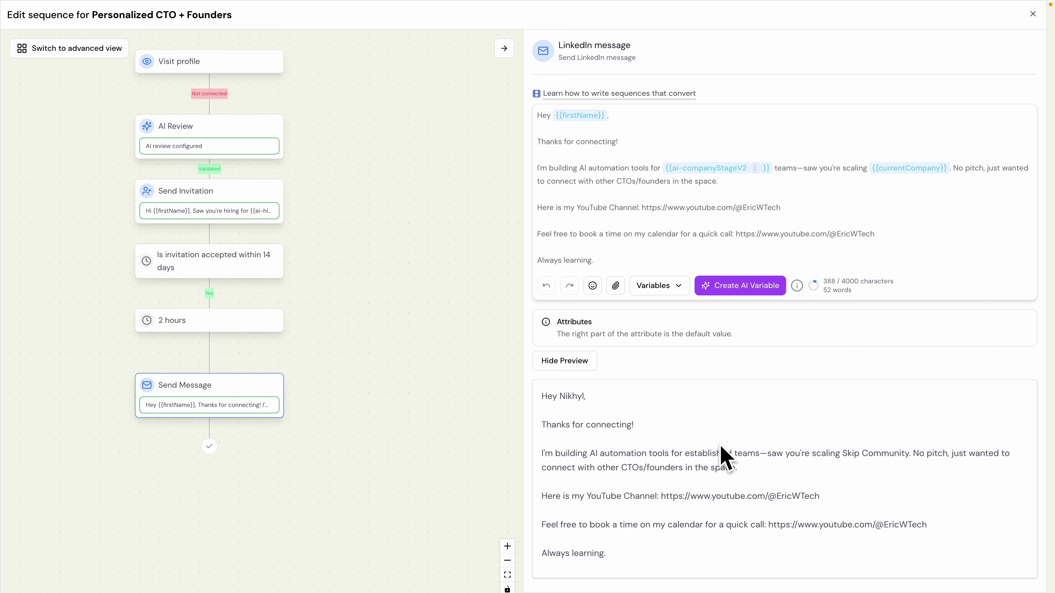
pyautogui.moveTo(685, 454); pyautogui.dragTo(759, 455)
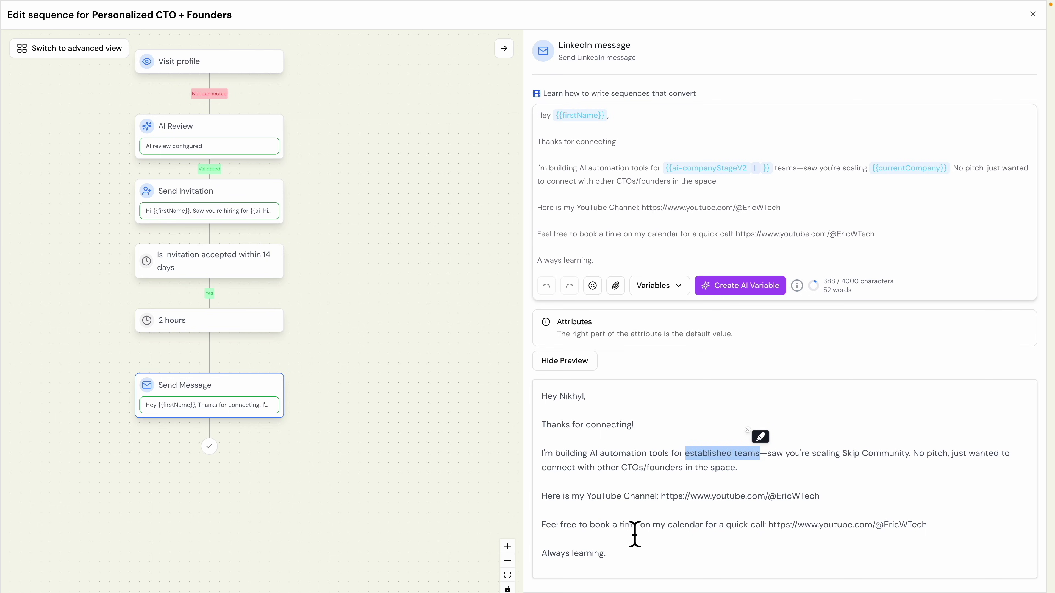
pyautogui.click(571, 361)
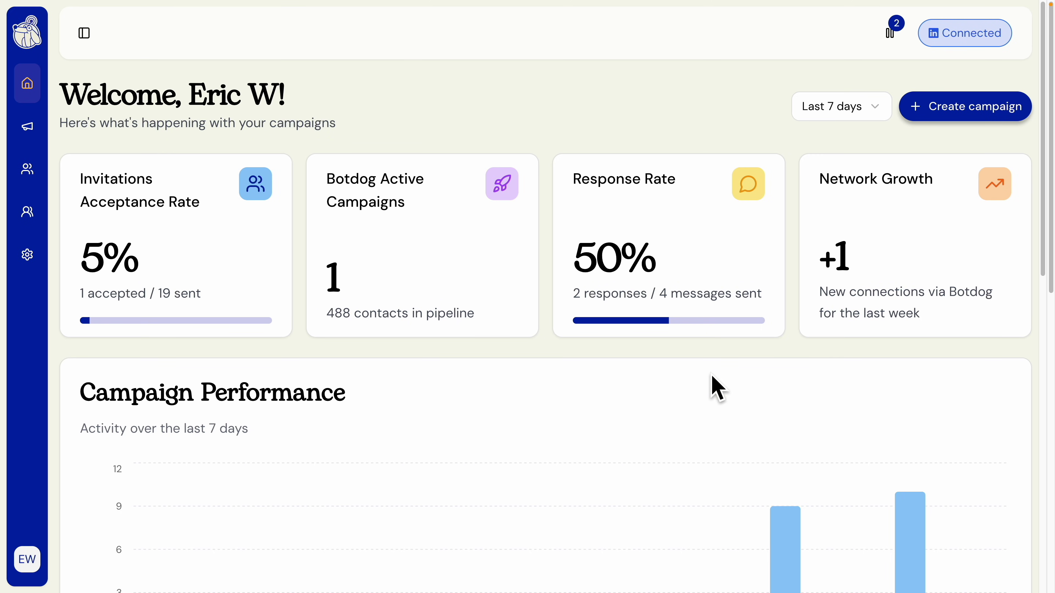
# Step: Check the dashboard's campaign performance, and switch to LinkedIn to read the personalized notes in the sent invitations
pyautogui.scroll(-6, 708, 393)
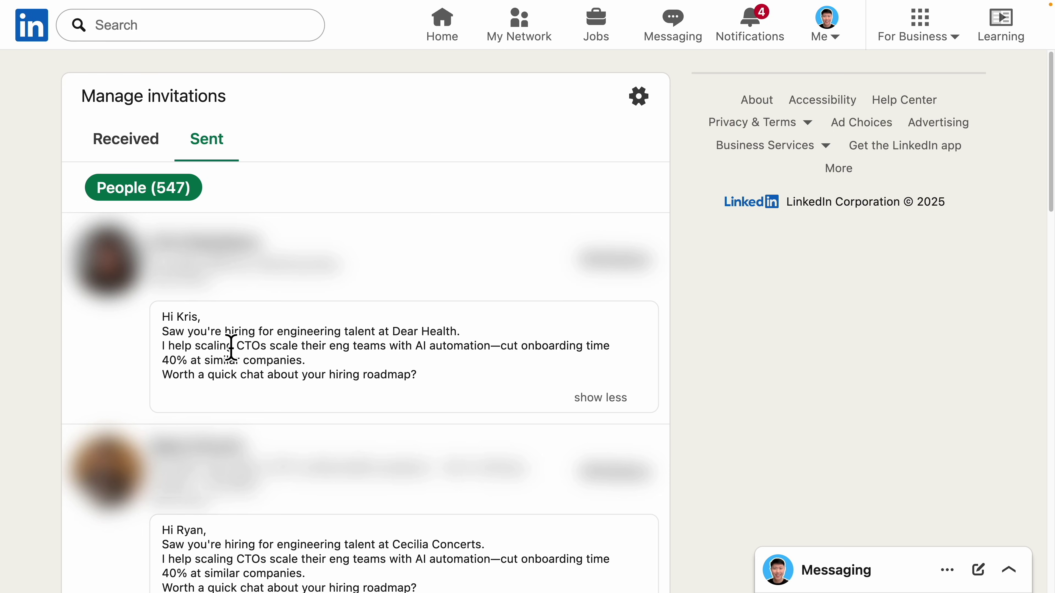
pyautogui.scroll(-1, 186, 331)
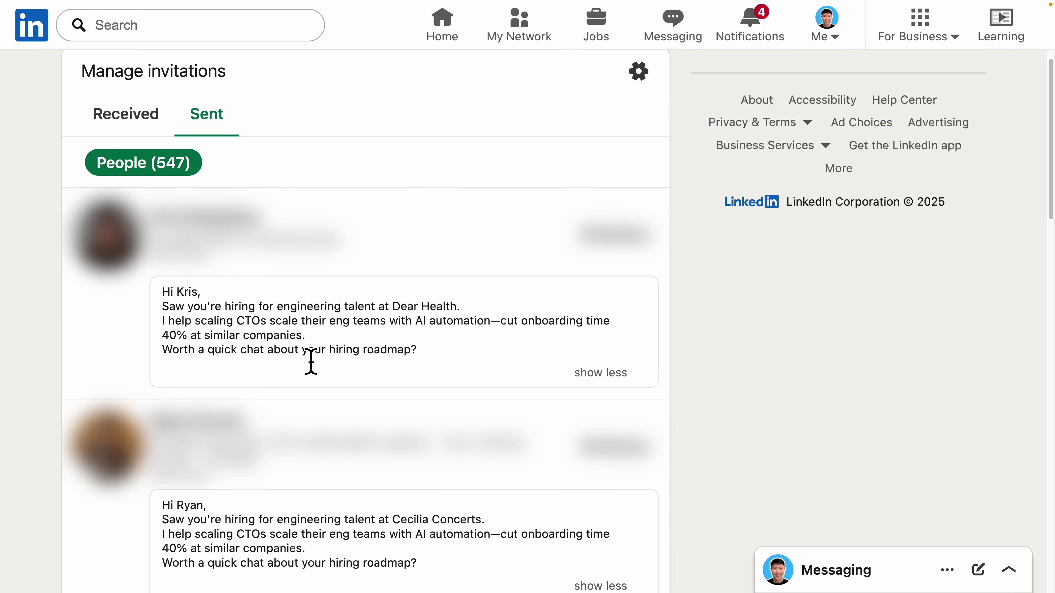
pyautogui.moveTo(392, 292)
pyautogui.mouseDown()
pyautogui.moveTo(563, 295)
pyautogui.moveTo(447, 252)
pyautogui.moveTo(391, 307)
pyautogui.mouseUp()
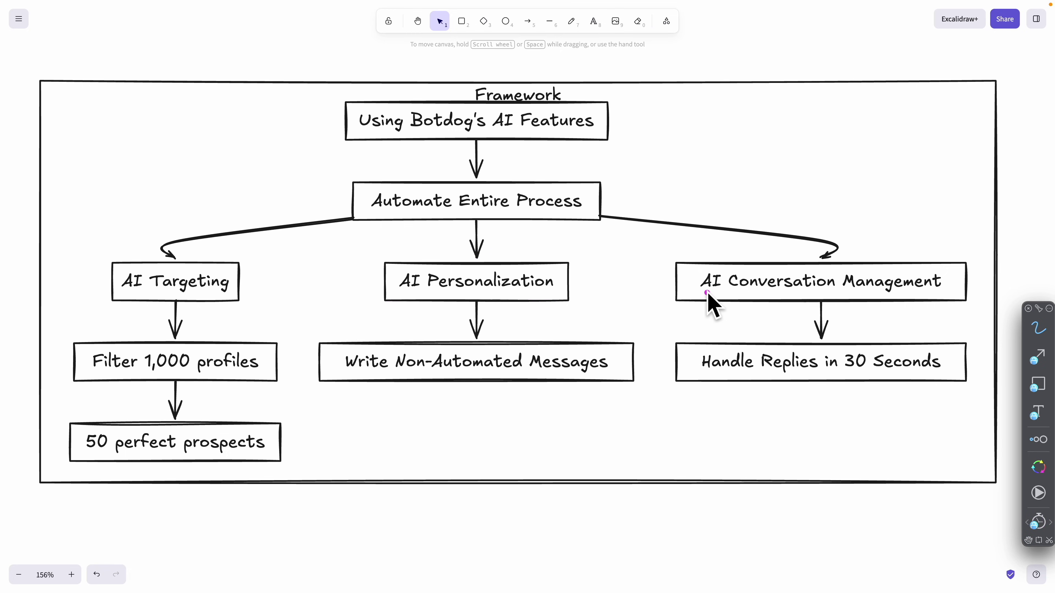
# Step: Switch to the Excalidraw framework diagram and underline "AI Conversation Management" and "Handle Replies in 30 Seconds"
pyautogui.moveTo(702, 294); pyautogui.dragTo(936, 297)
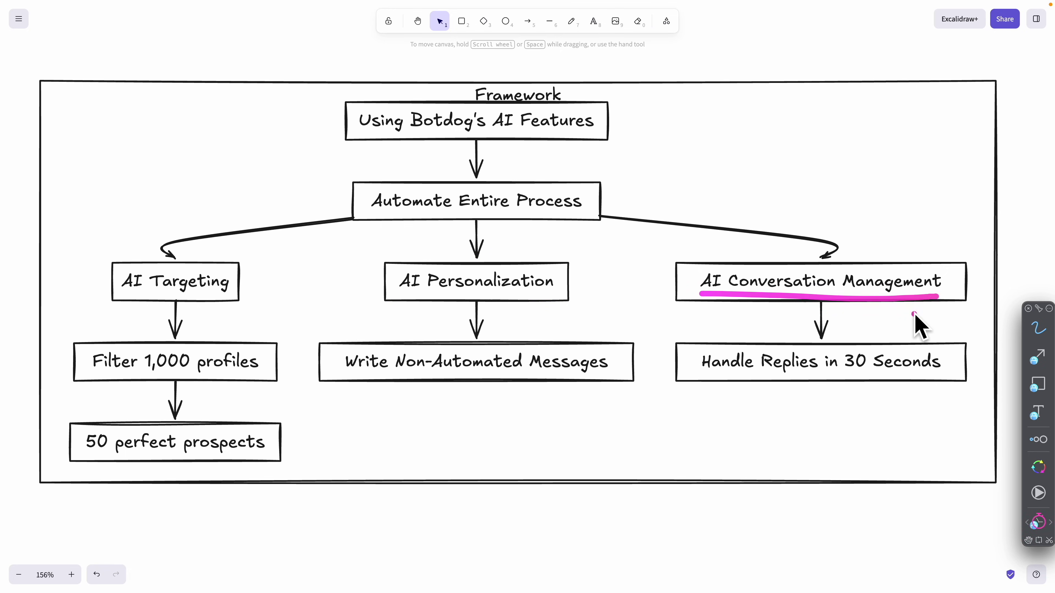
pyautogui.moveTo(702, 377); pyautogui.dragTo(942, 379)
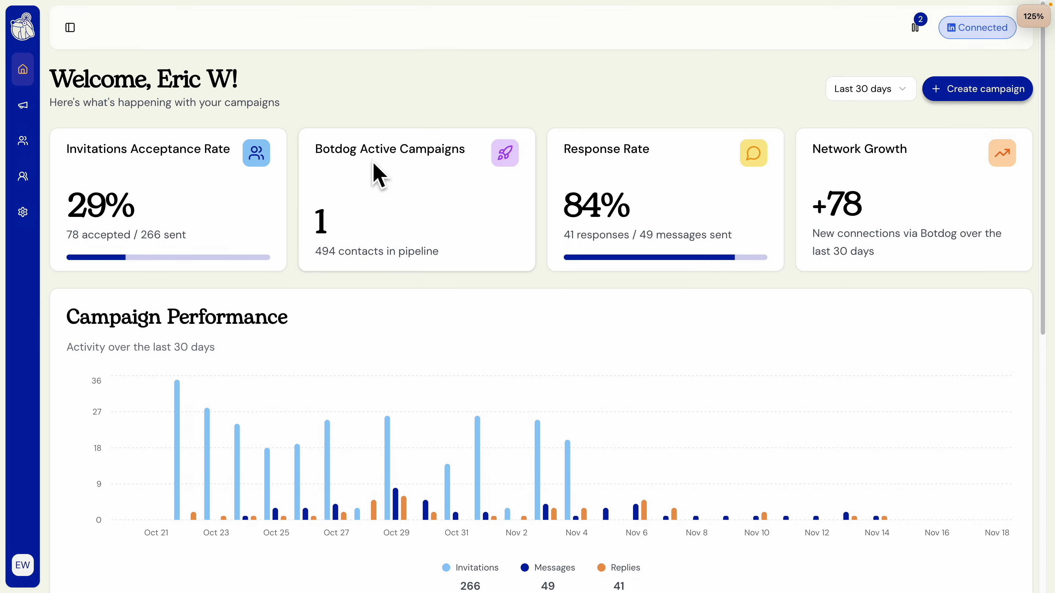
# Step: Switch to Botdog, review the last 30 days of campaign performance and recent activity, and list all unread messages
pyautogui.scroll(-3, 417, 212)
pyautogui.scroll(-5, 419, 212)
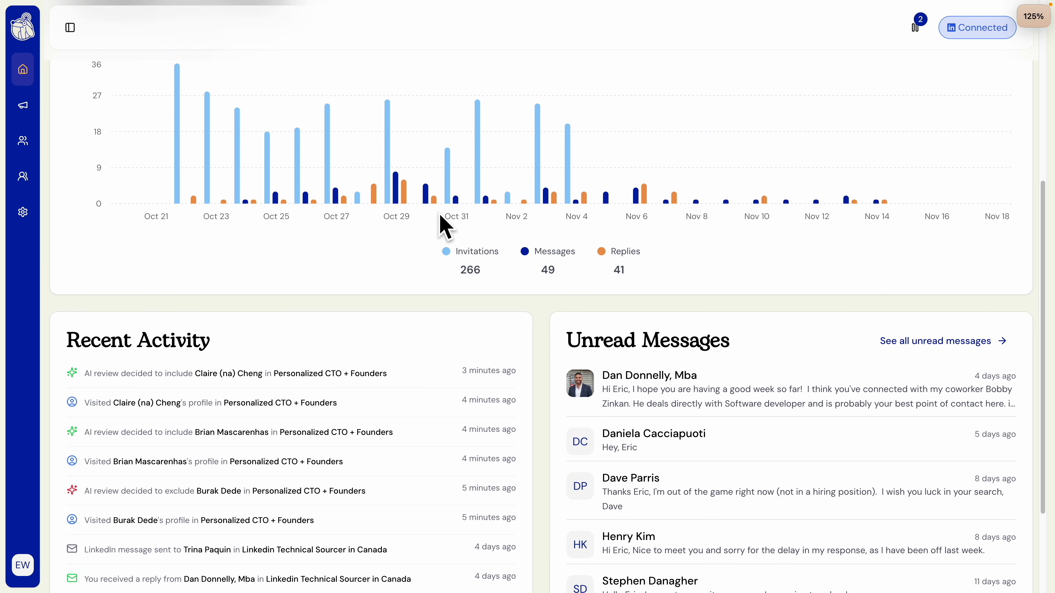
pyautogui.scroll(1, 734, 313)
pyautogui.scroll(-2, 718, 309)
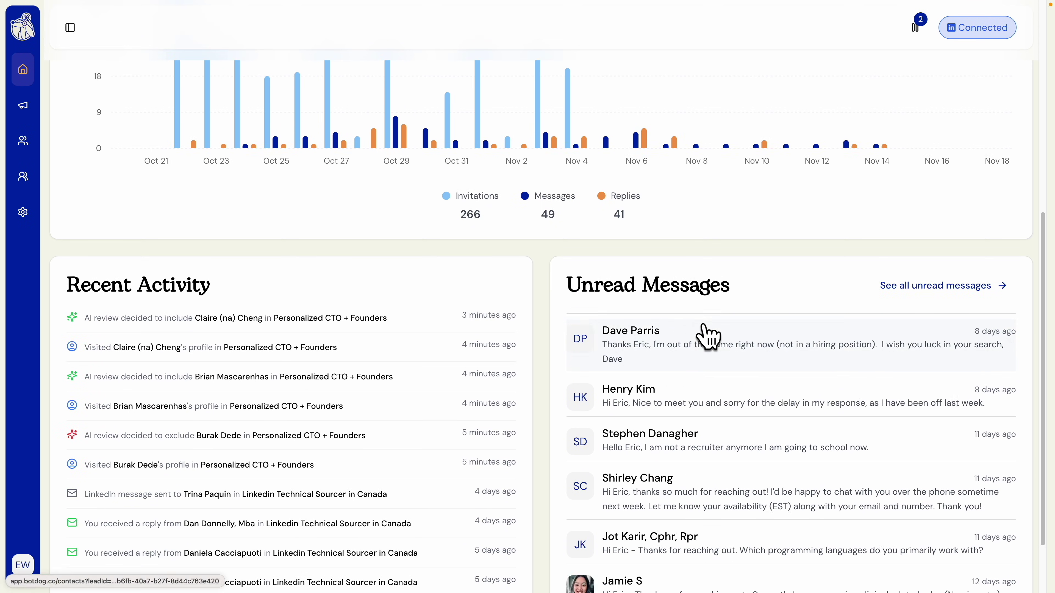
pyautogui.click(942, 288)
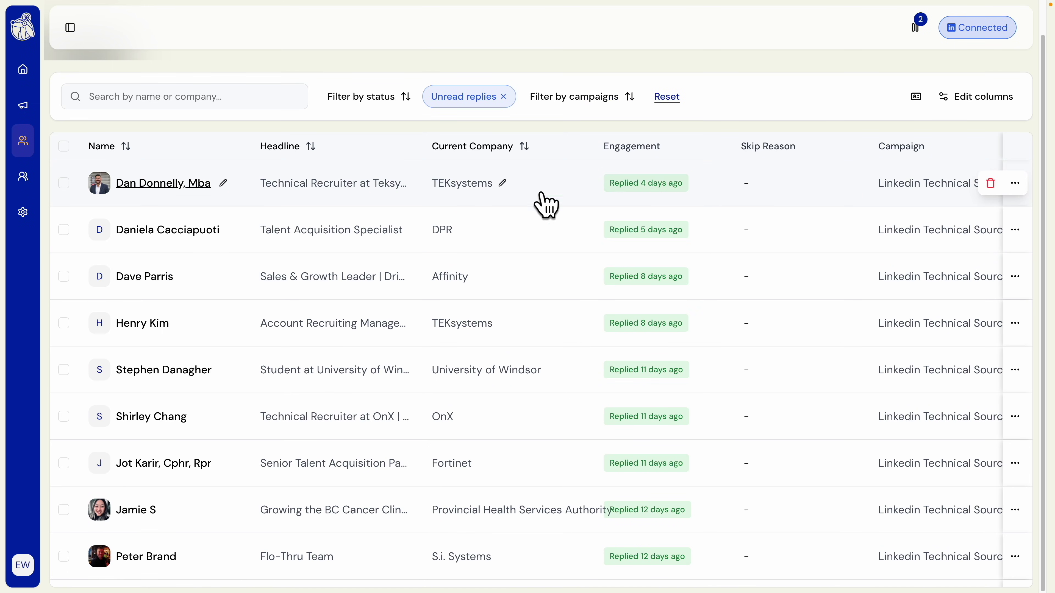
# Step: Read the contacts' unread replies in their inbox conversations, and open snippet management from the reply composer's available snippets
pyautogui.click(64, 146)
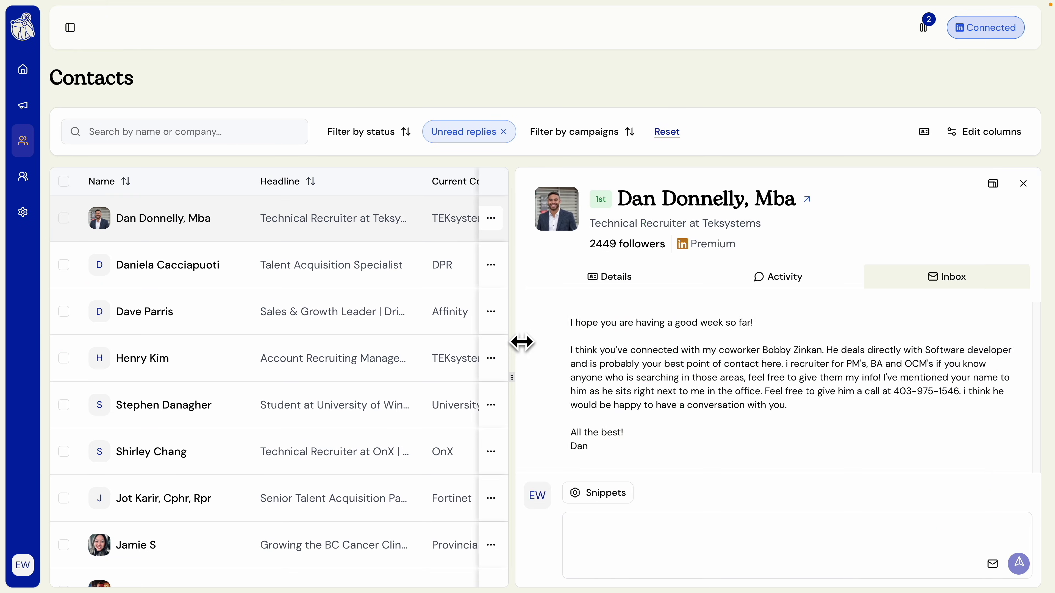
pyautogui.moveTo(522, 342); pyautogui.dragTo(523, 343)
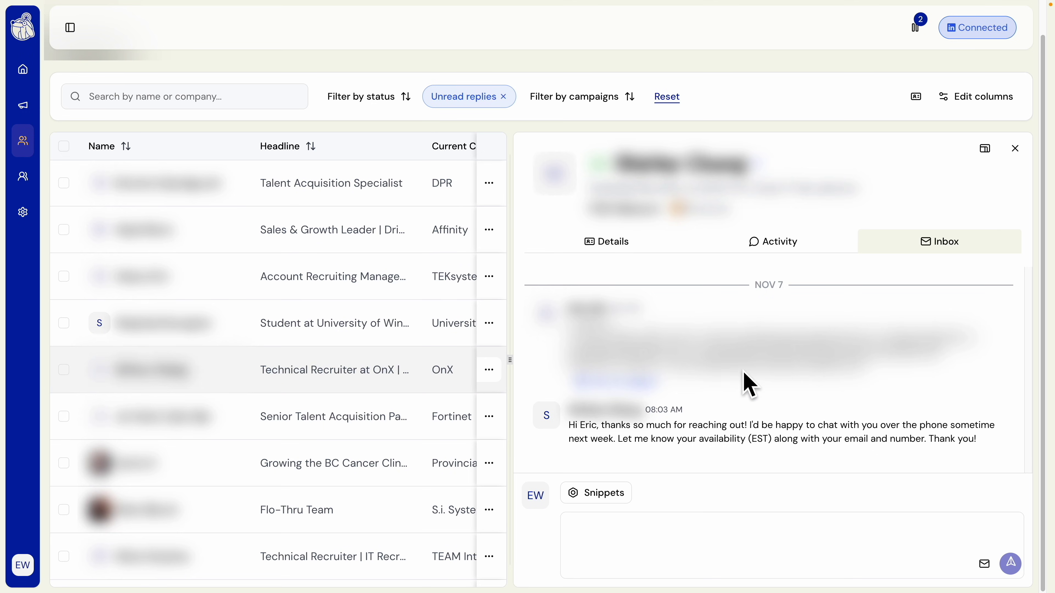
pyautogui.click(605, 498)
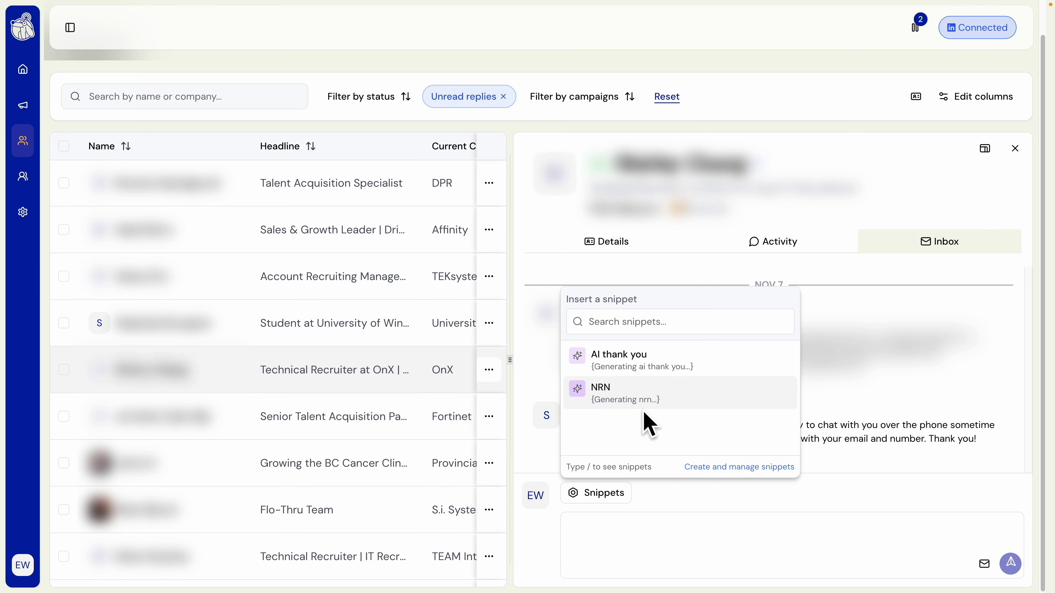
pyautogui.click(721, 467)
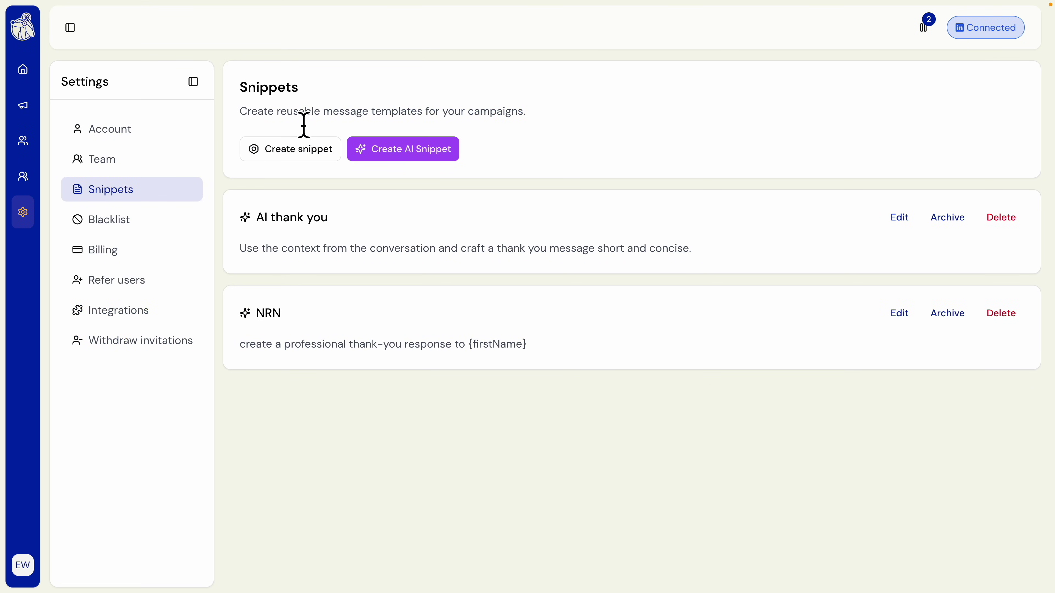
# Step: Start a new AI snippet named Meeting Invitation with the shortcut inviteURL
pyautogui.click(292, 158)
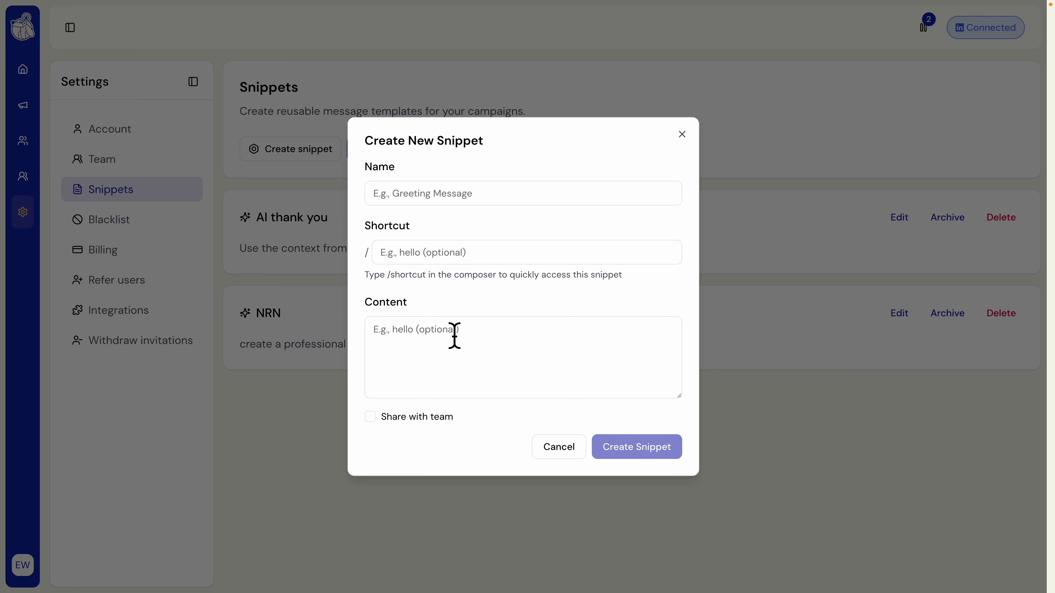
pyautogui.press('Escape')
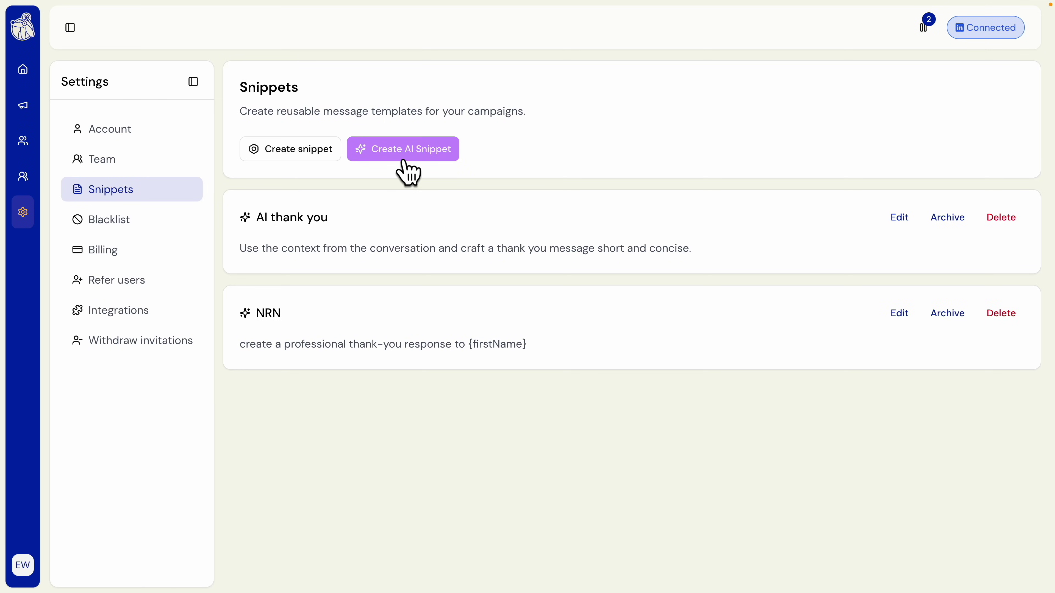
pyautogui.click(381, 159)
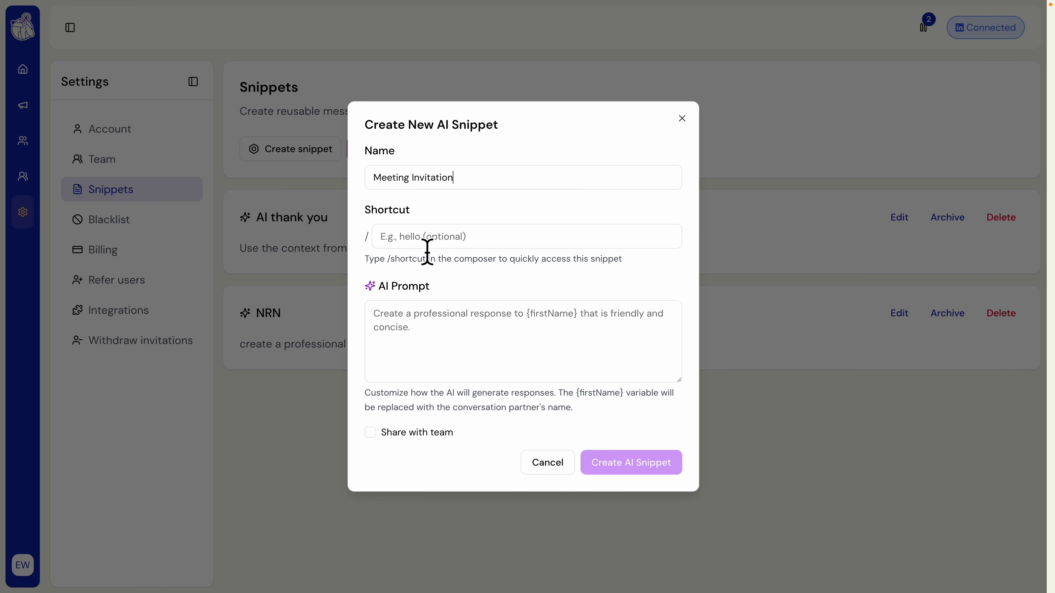
pyautogui.write('inviteURL')
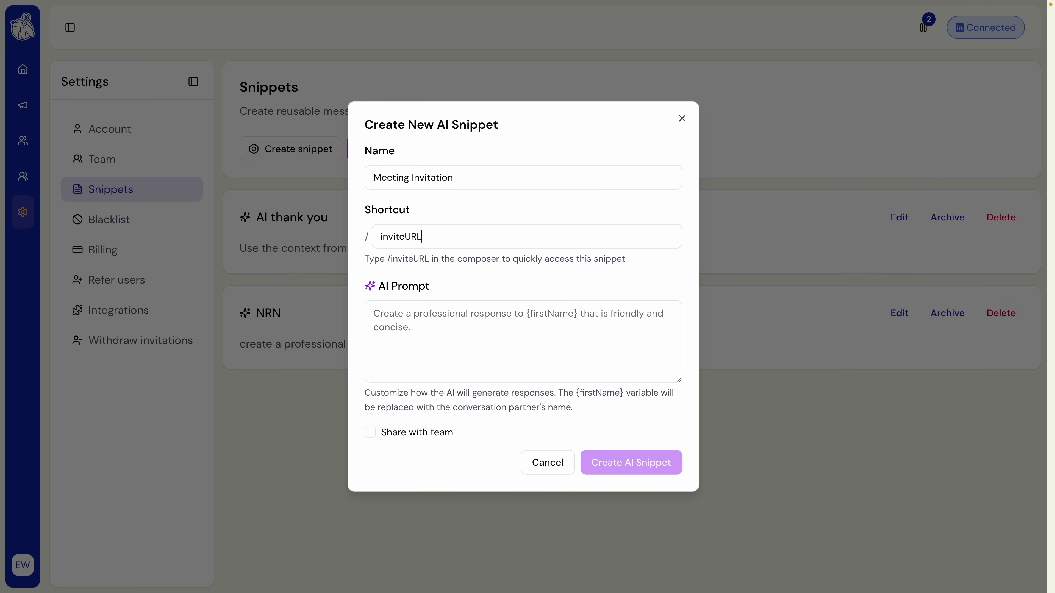
# Step: Paste the meeting invitation instructions as the snippet's AI prompt and delete the {{firstName}} placeholder from its CONTEXT line
pyautogui.press('super+v')
pyautogui.press('super+a')
pyautogui.press('super+v')
pyautogui.scroll(5, 600, 369)
pyautogui.scroll(5, 601, 368)
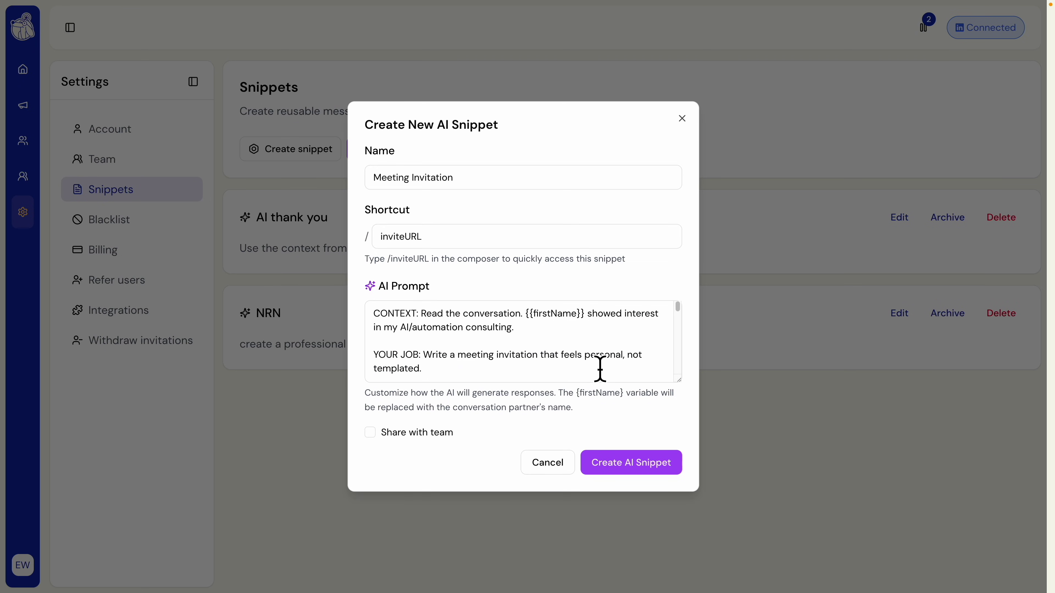
pyautogui.moveTo(525, 314); pyautogui.dragTo(586, 314)
pyautogui.press('BackSpace')
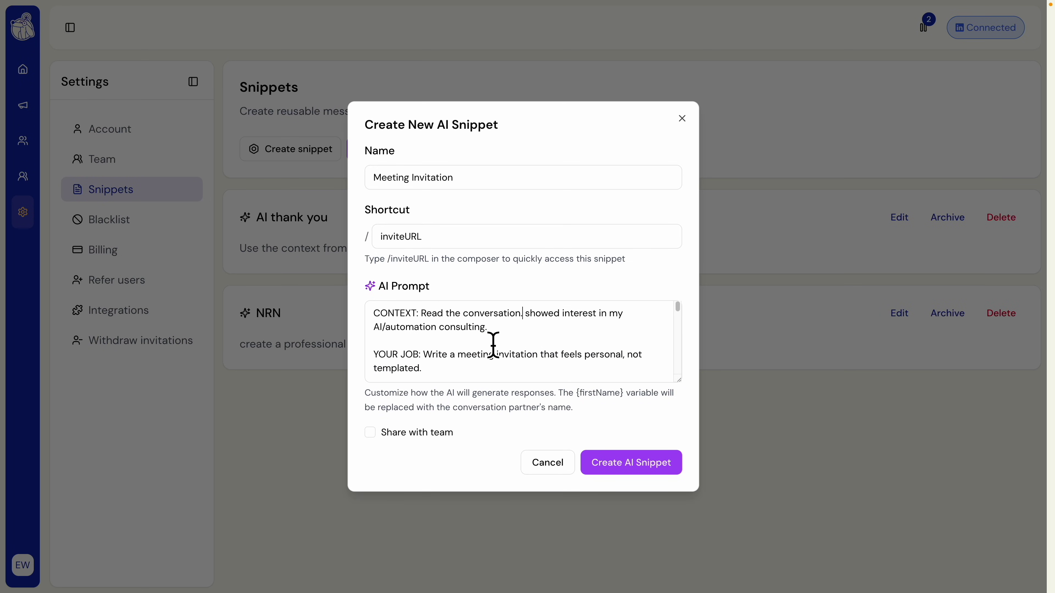
# Step: Read through the AI prompt from YOUR JOB to its LENGTH and OUTPUT rules, and create the Meeting Invitation AI snippet
pyautogui.scroll(-1, 495, 343)
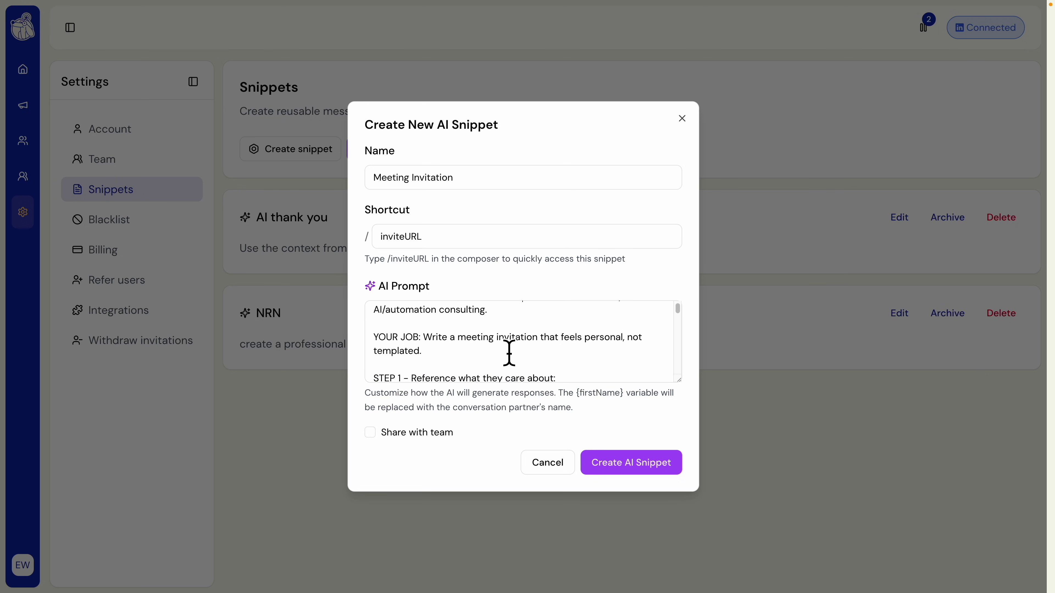
pyautogui.scroll(-1, 582, 347)
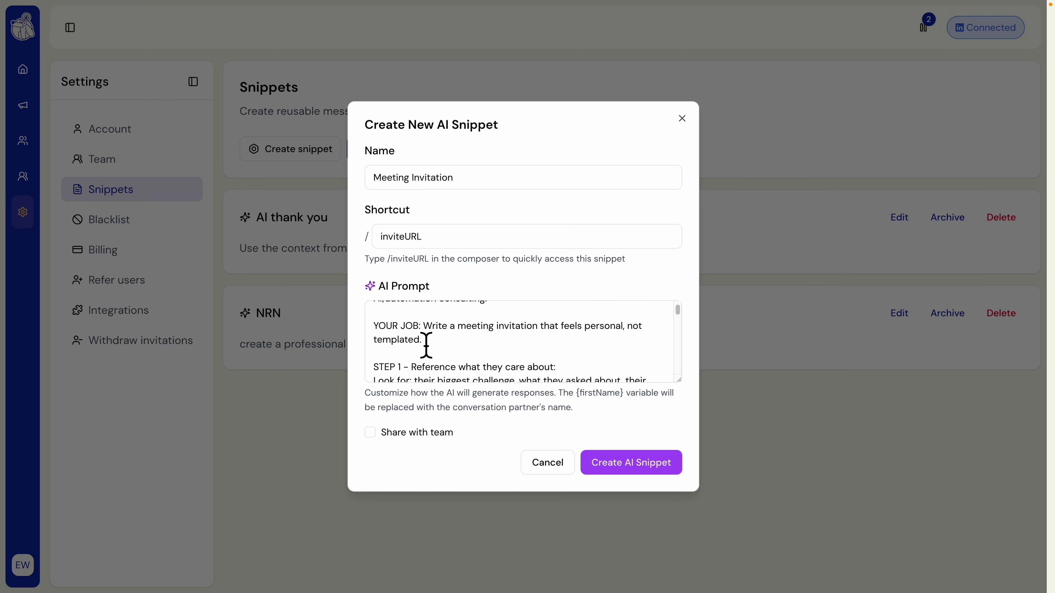
pyautogui.scroll(-1, 456, 350)
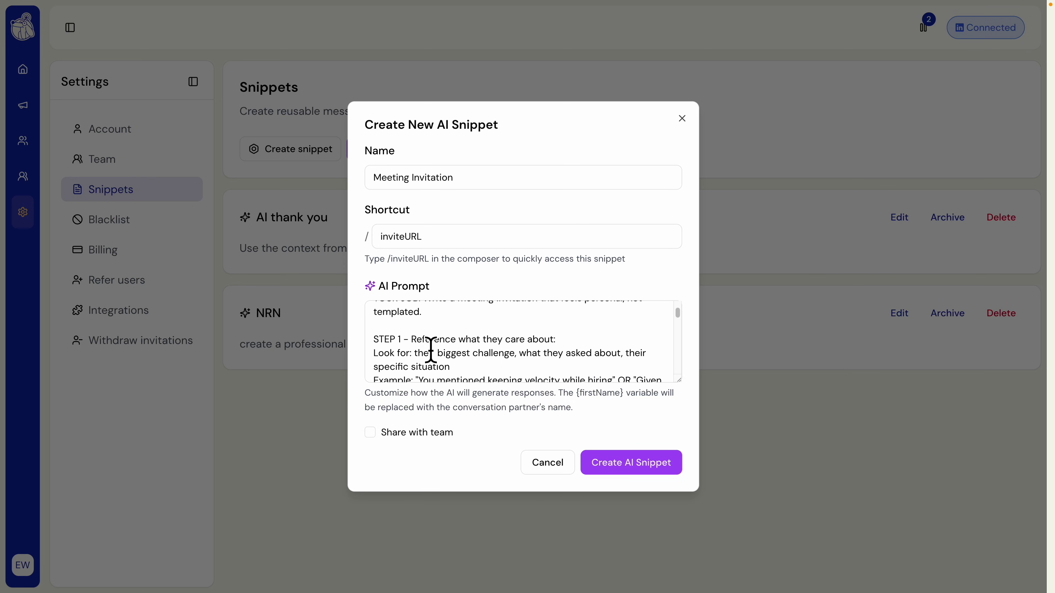
pyautogui.scroll(-5, 511, 360)
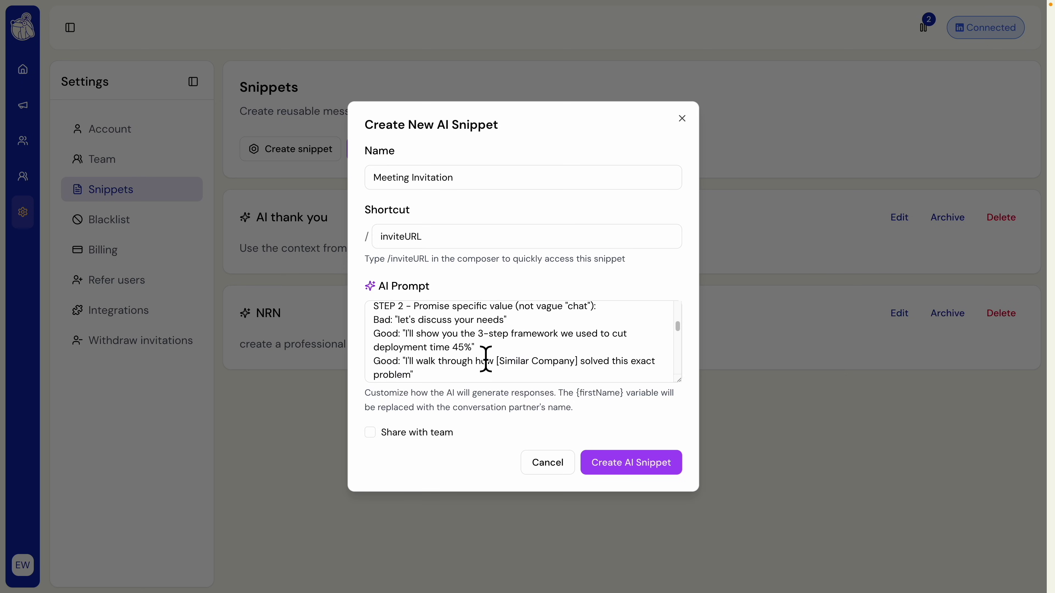
pyautogui.scroll(1, 486, 359)
pyautogui.scroll(-5, 486, 359)
pyautogui.scroll(-2, 537, 359)
pyautogui.scroll(-5, 538, 359)
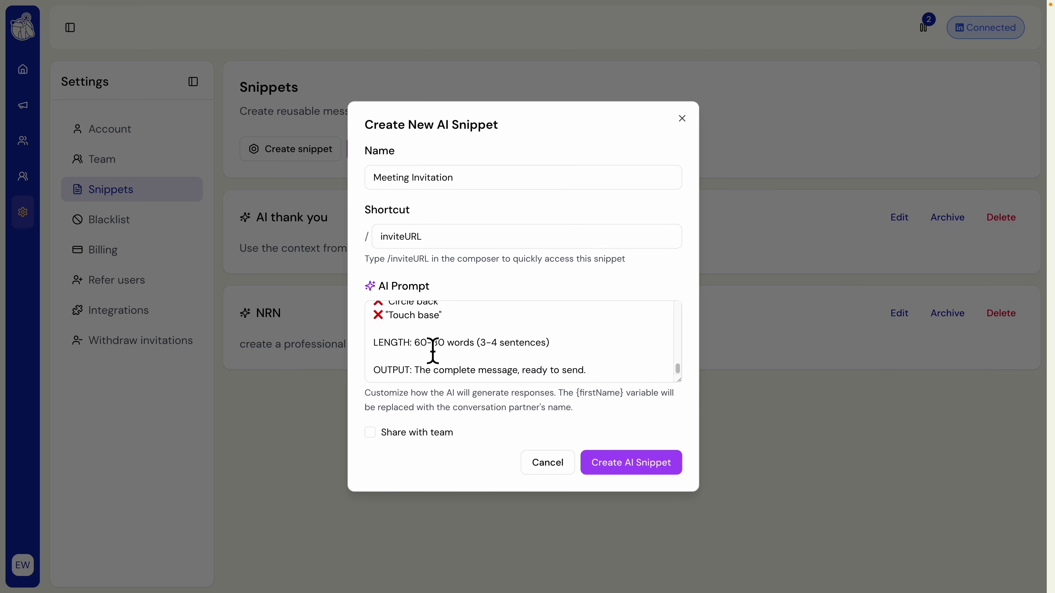
pyautogui.click(641, 465)
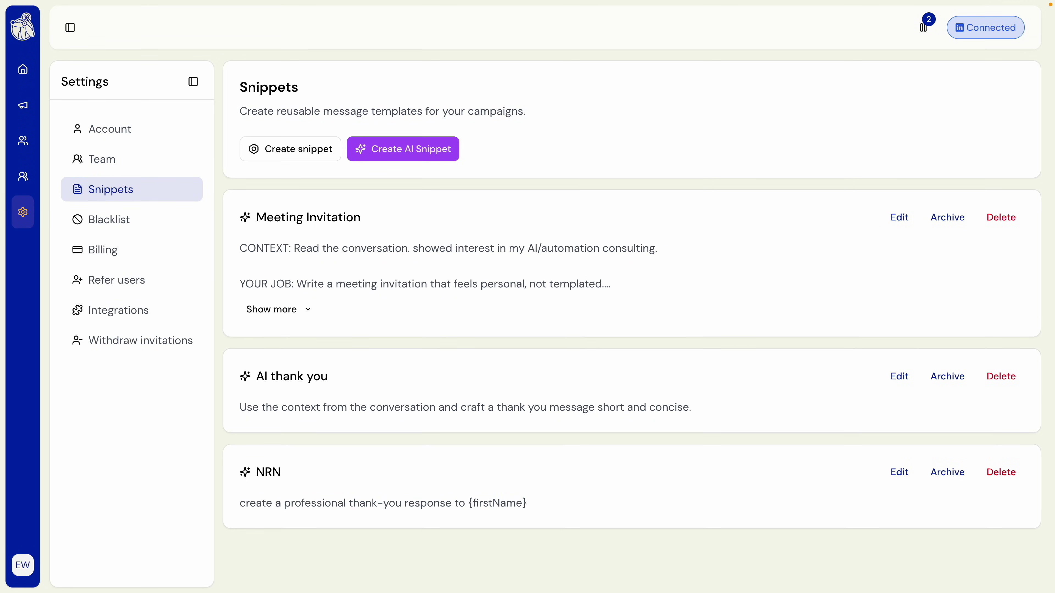
# Step: Return to the contacts' unread replies and insert the Meeting Invitation snippet in the reply to the contact proposing a call next week
pyautogui.click(23, 140)
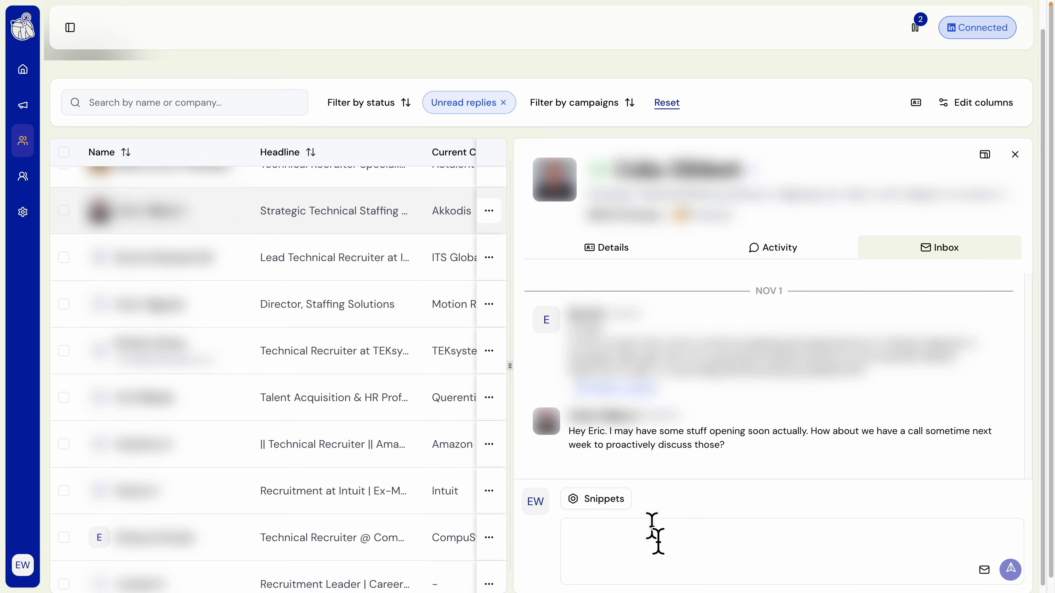
pyautogui.click(625, 537)
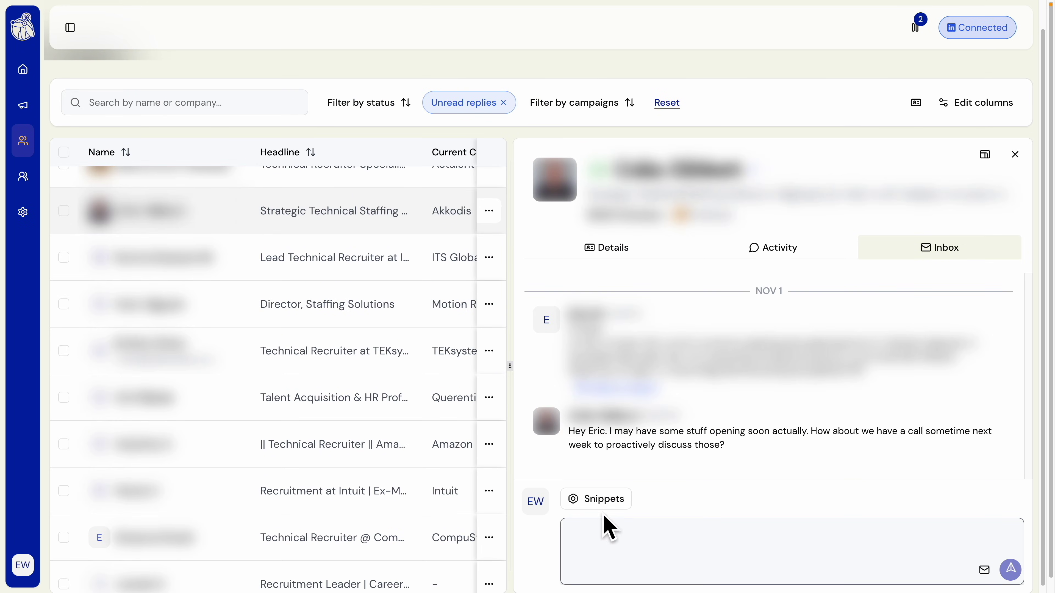
pyautogui.click(602, 501)
pyautogui.write('meea')
pyautogui.press('BackSpace')
pyautogui.press('BackSpace')
pyautogui.press('BackSpace')
pyautogui.press('Return')
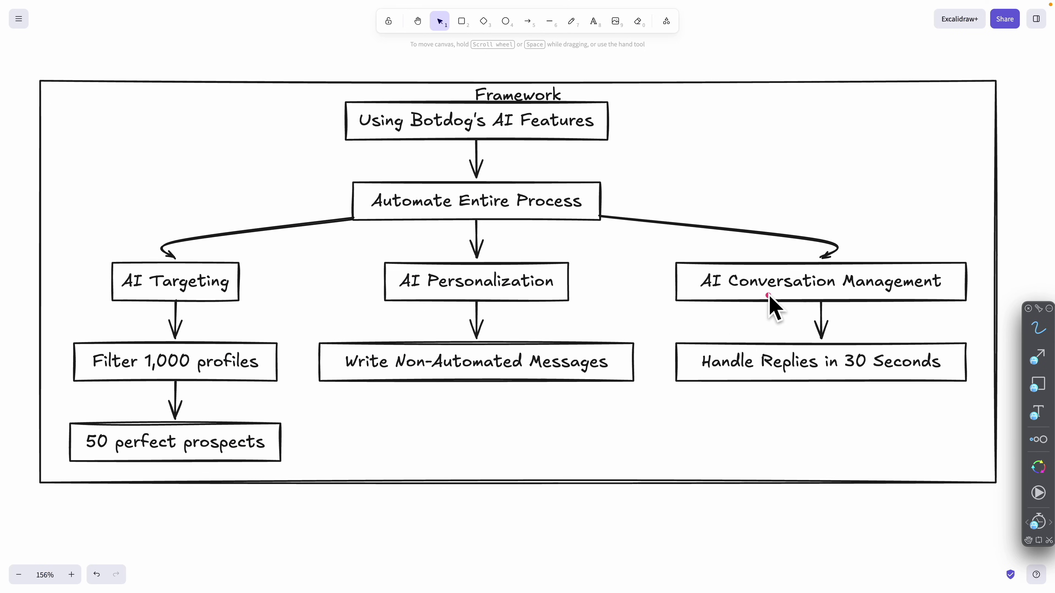
# Step: Highlight AI Conversation Management and Handle Replies in 30 Seconds in the Framework diagram with temporary strokes, and underline the three AI branch headings
pyautogui.moveTo(703, 294); pyautogui.dragTo(958, 295)
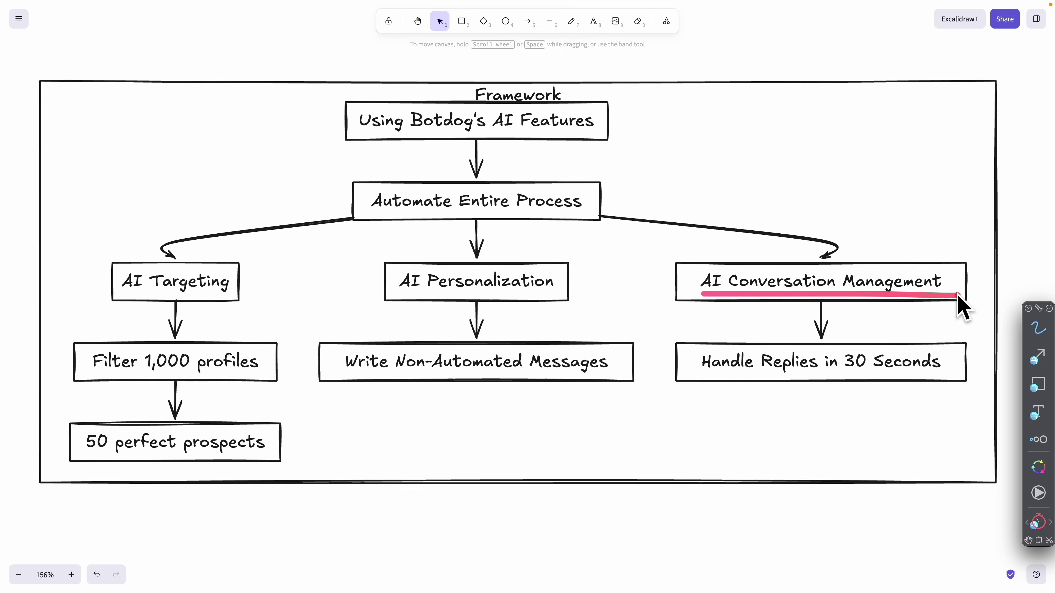
pyautogui.moveTo(706, 377)
pyautogui.mouseDown()
pyautogui.moveTo(963, 380)
pyautogui.moveTo(961, 354)
pyautogui.moveTo(850, 338)
pyautogui.moveTo(706, 338)
pyautogui.moveTo(705, 393)
pyautogui.mouseUp()
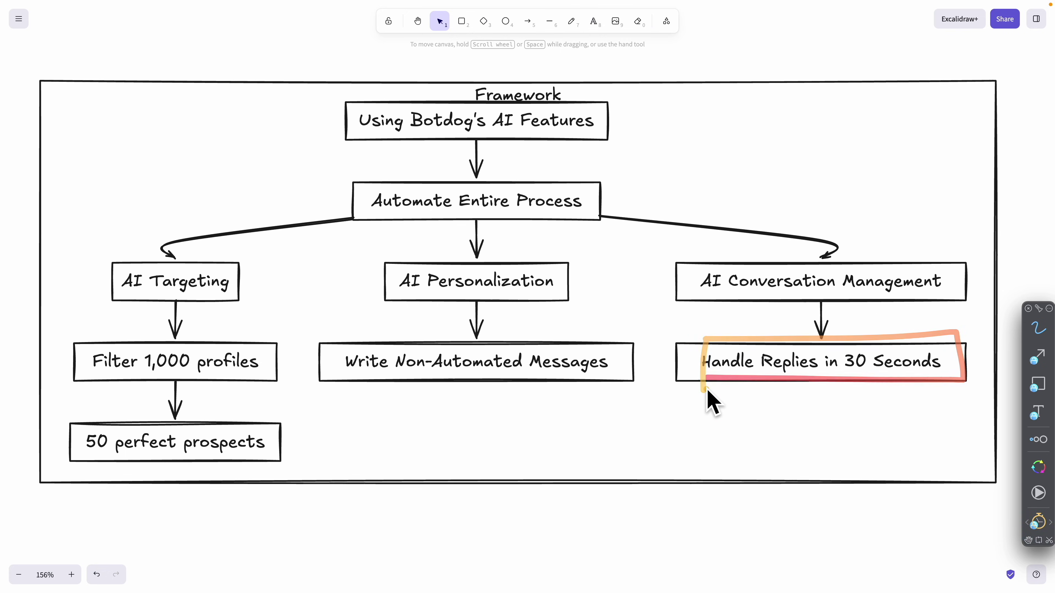
pyautogui.moveTo(136, 293); pyautogui.dragTo(236, 293)
pyautogui.moveTo(402, 294); pyautogui.dragTo(597, 292)
pyautogui.moveTo(715, 296); pyautogui.dragTo(938, 295)
# Step: Review each branch of the Framework diagram, underlining its AI heading and 50 perfect prospects, Write Non-Automated Messages and Handle Replies in 30 Seconds
pyautogui.moveTo(123, 295); pyautogui.dragTo(219, 296)
pyautogui.moveTo(88, 455); pyautogui.dragTo(253, 455)
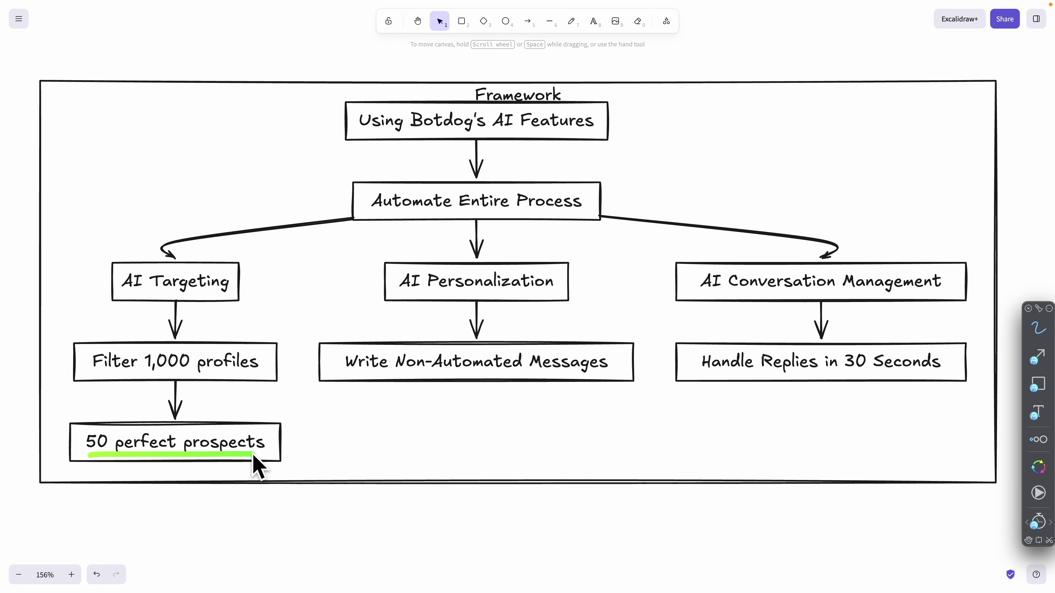
pyautogui.moveTo(402, 292); pyautogui.dragTo(544, 292)
pyautogui.moveTo(421, 359); pyautogui.dragTo(424, 360)
pyautogui.moveTo(344, 374); pyautogui.dragTo(601, 374)
pyautogui.moveTo(698, 294); pyautogui.dragTo(929, 291)
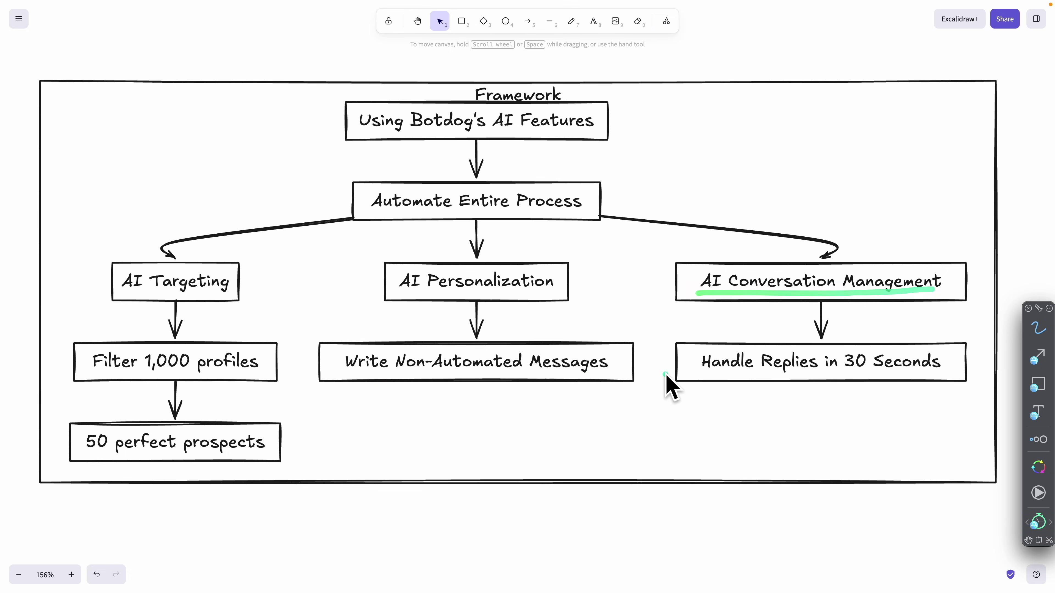
pyautogui.moveTo(699, 376); pyautogui.dragTo(899, 378)
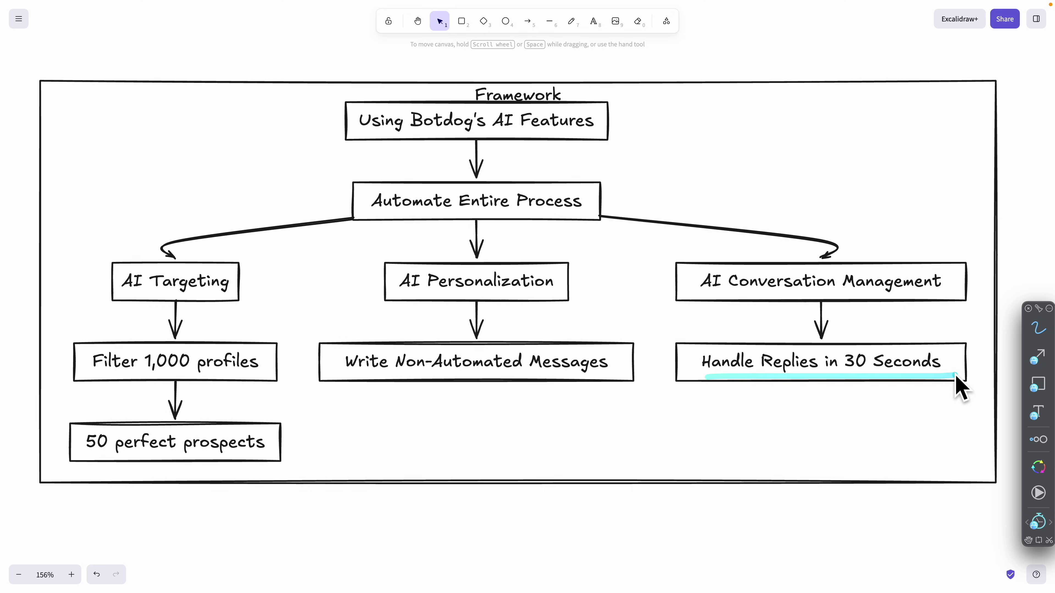
pyautogui.moveTo(698, 296); pyautogui.dragTo(952, 297)
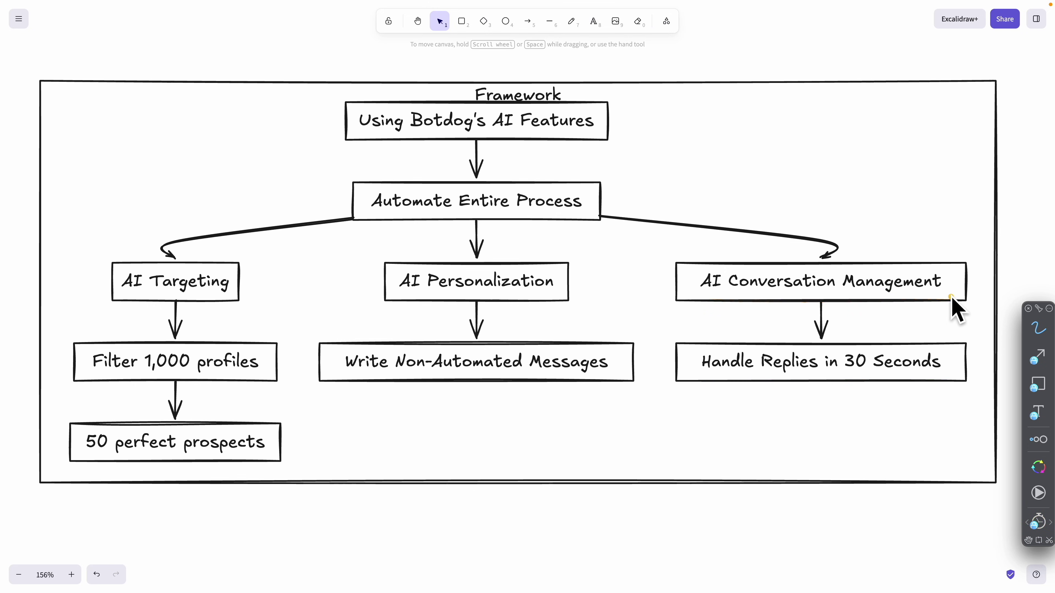